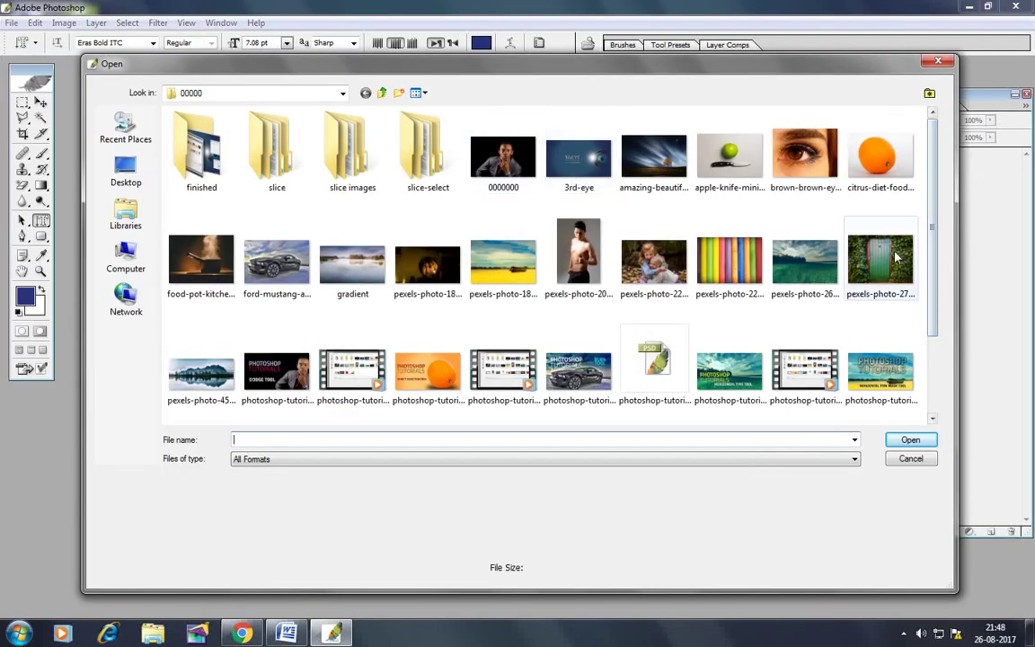
Step: Open pexels-photo-277552.jpeg, maximize its window, and zoom the view to 100%
click(898, 265)
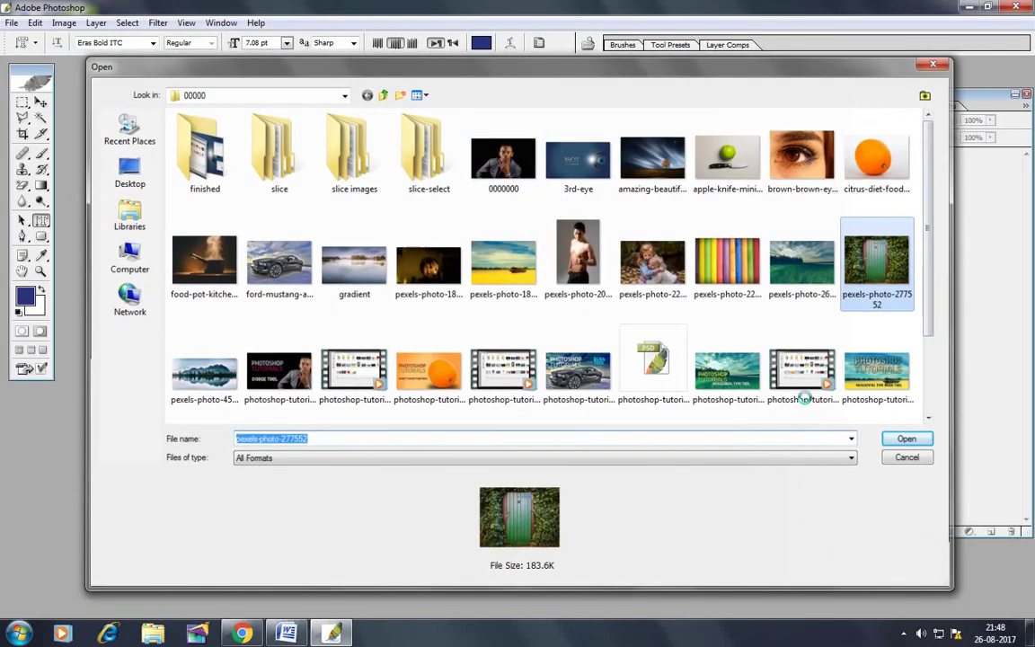
key(Return)
click(523, 71)
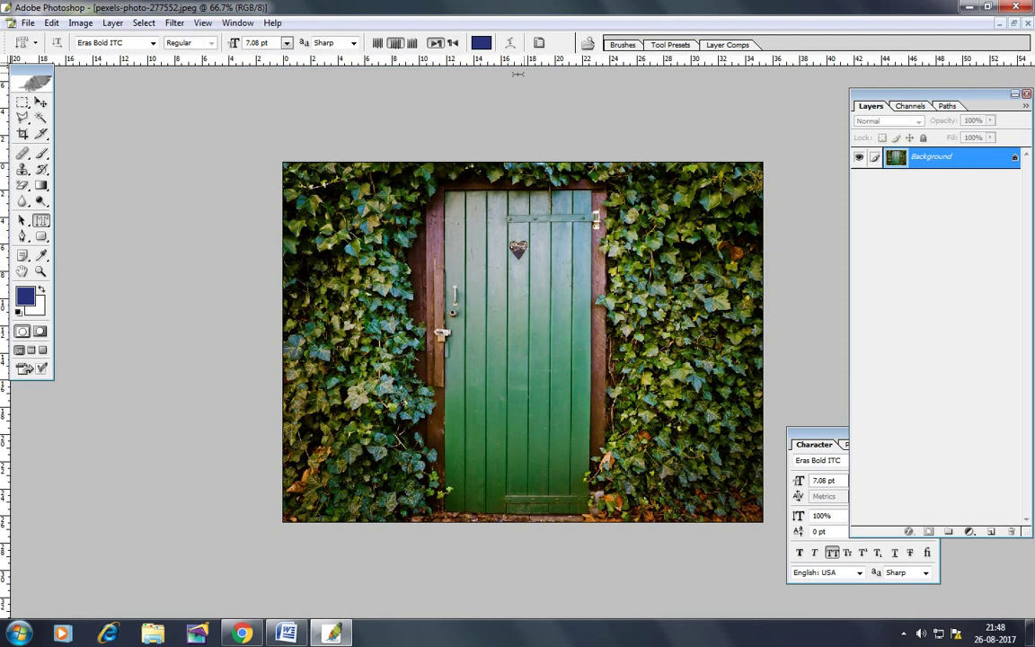
click(41, 271)
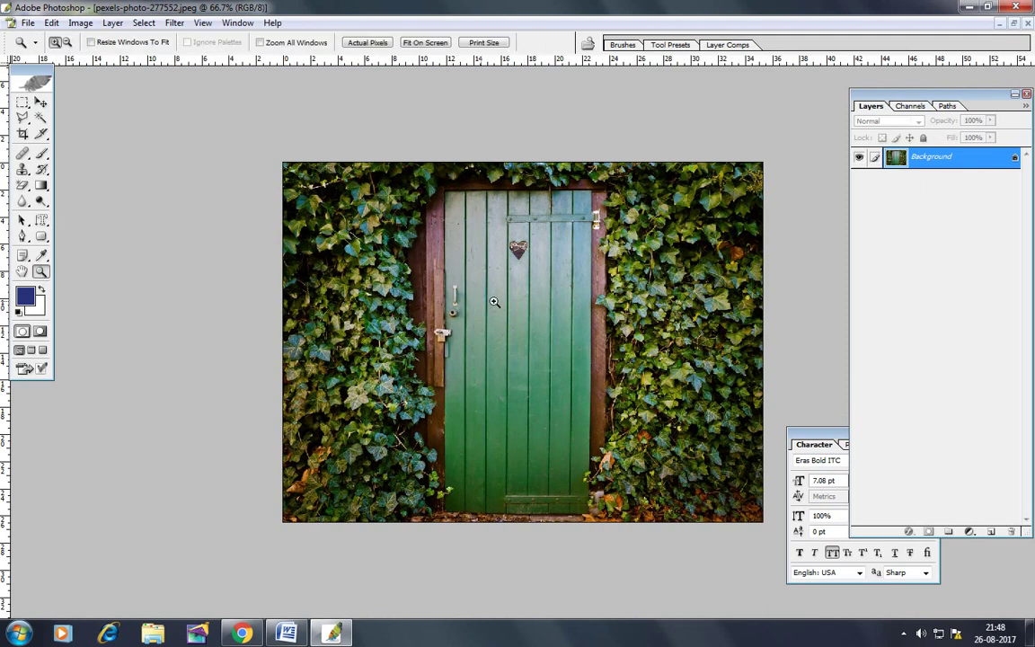
click(577, 319)
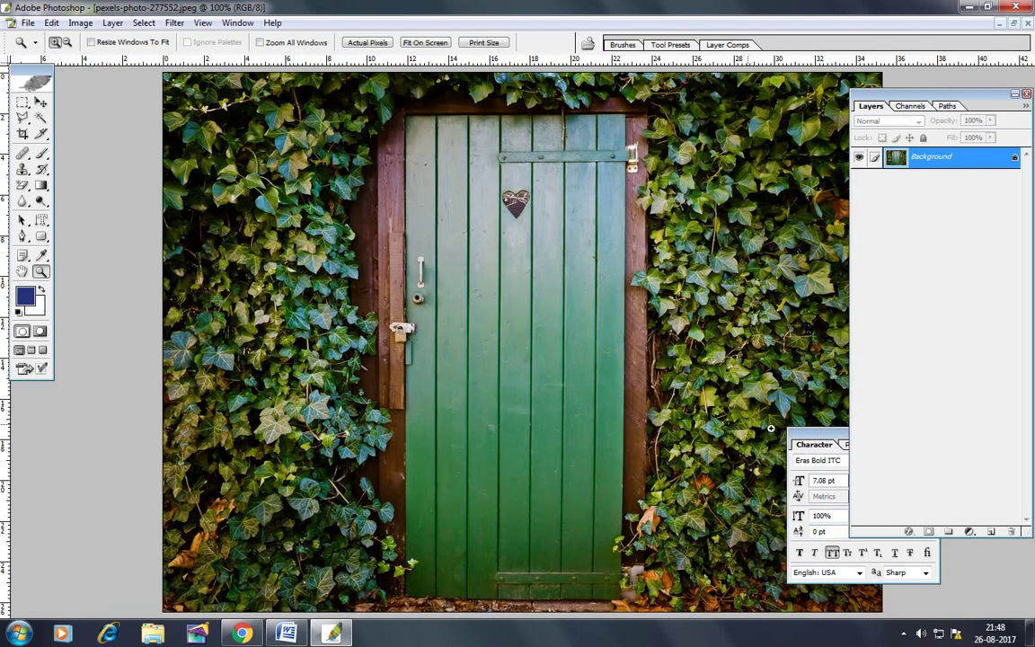
Step: Move the Character panel up-left and select the Vertical Type Mask Tool
click(802, 440)
drag(791, 431, 740, 371)
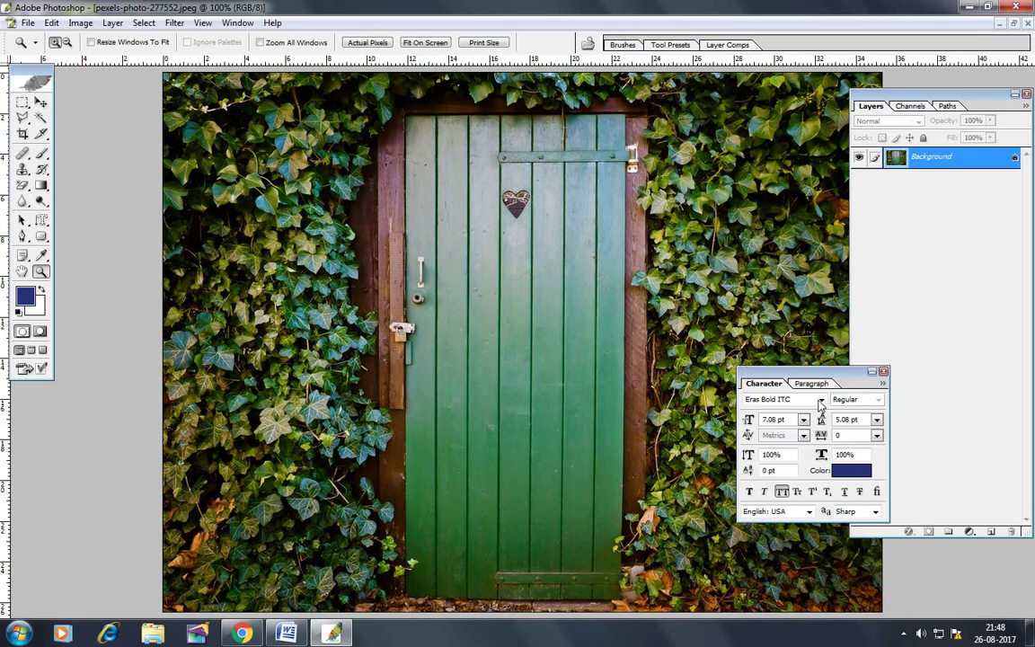
click(41, 220)
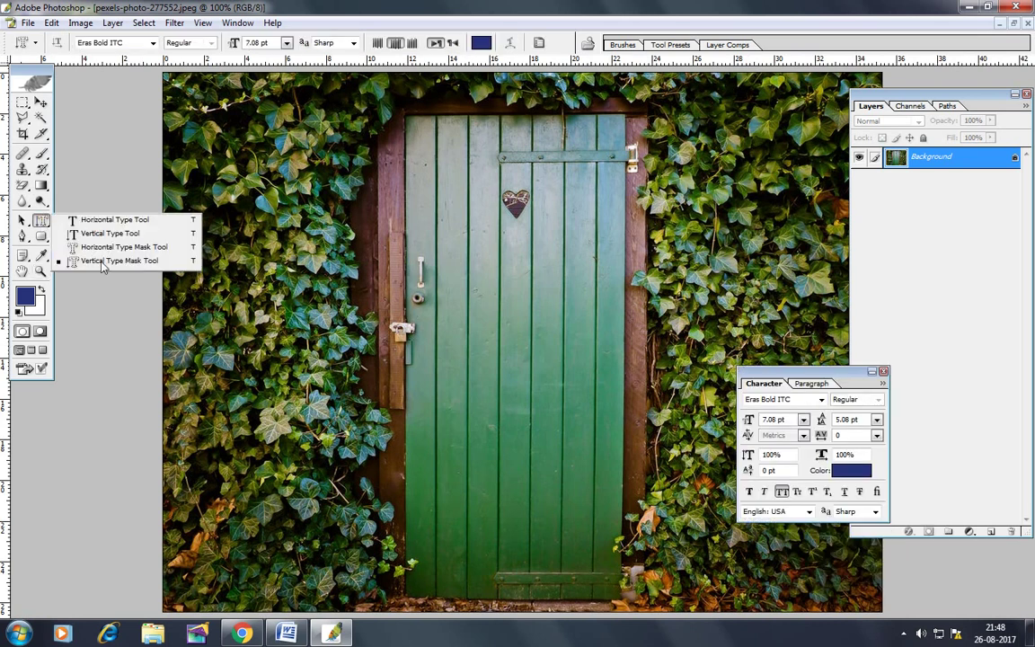
click(102, 261)
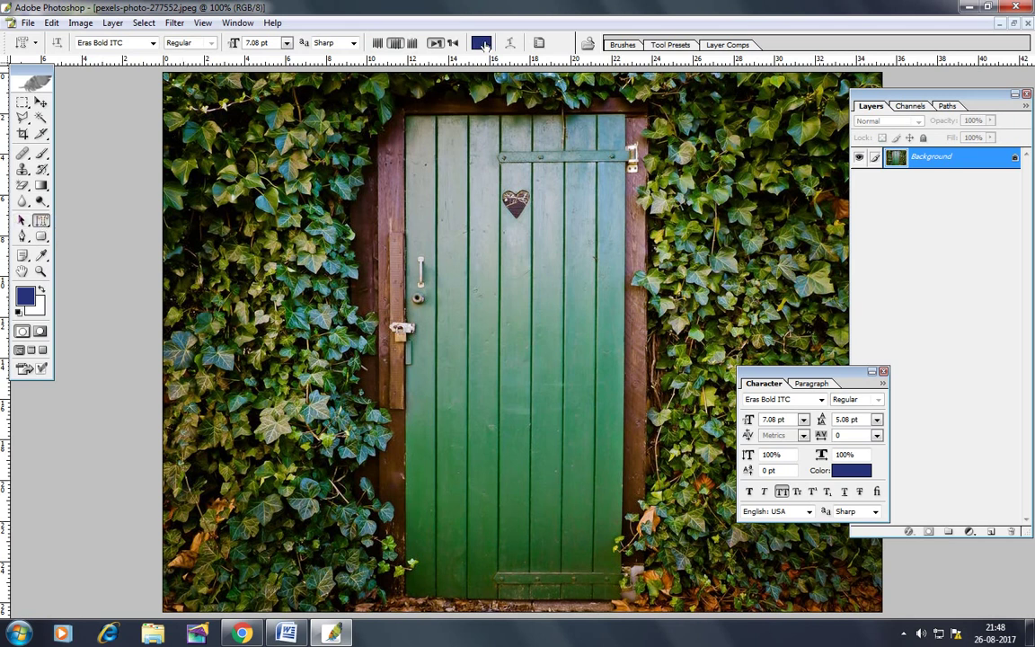
Step: Set the font to Eras Light ITC and start a type mask on the door
click(153, 42)
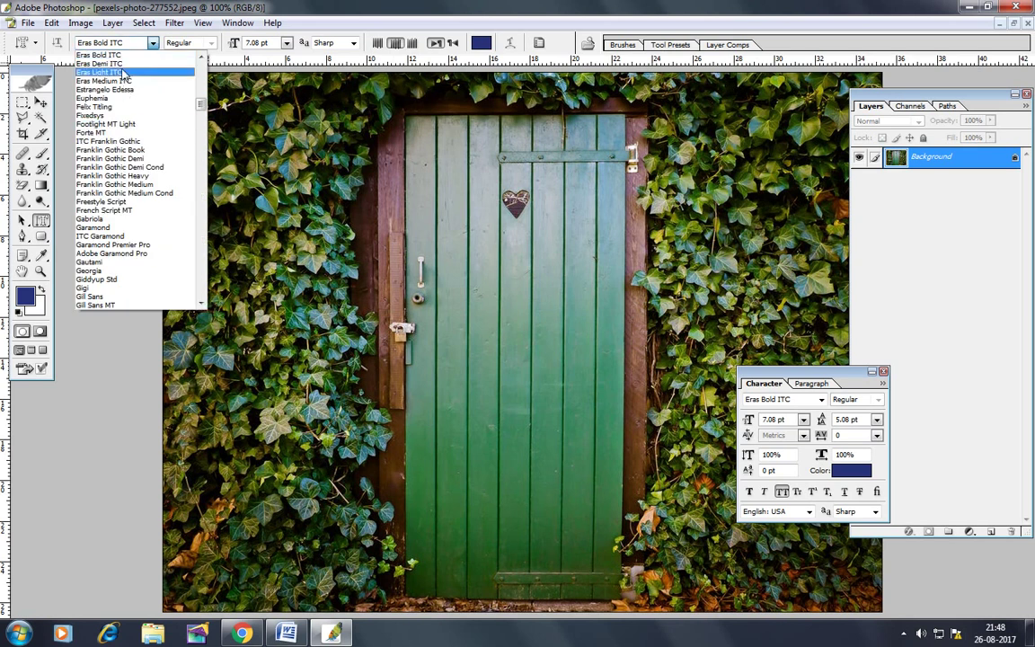
click(124, 72)
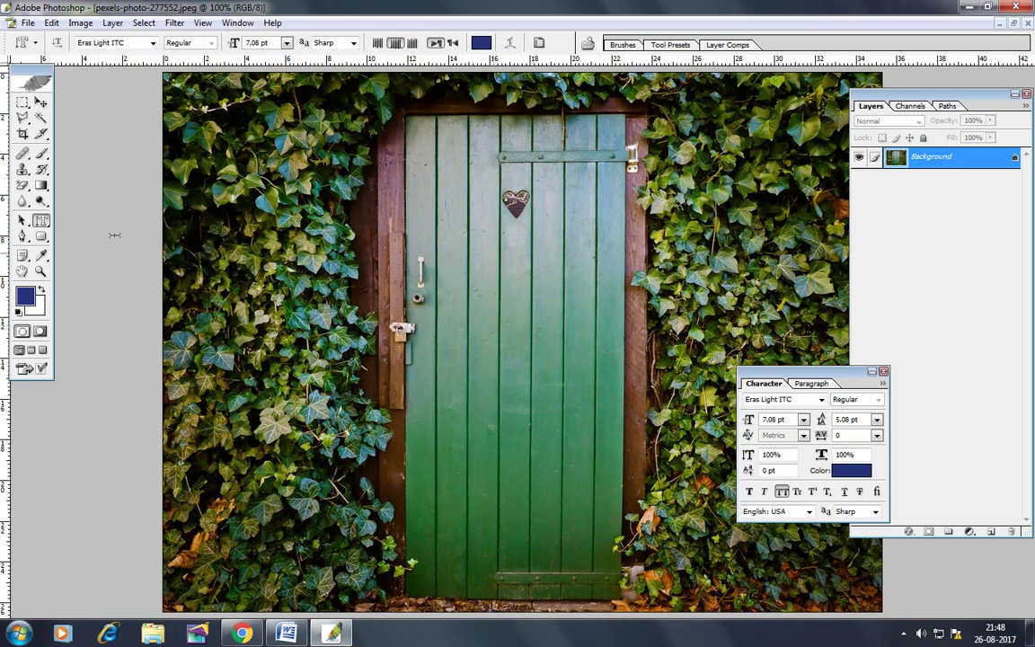
click(419, 213)
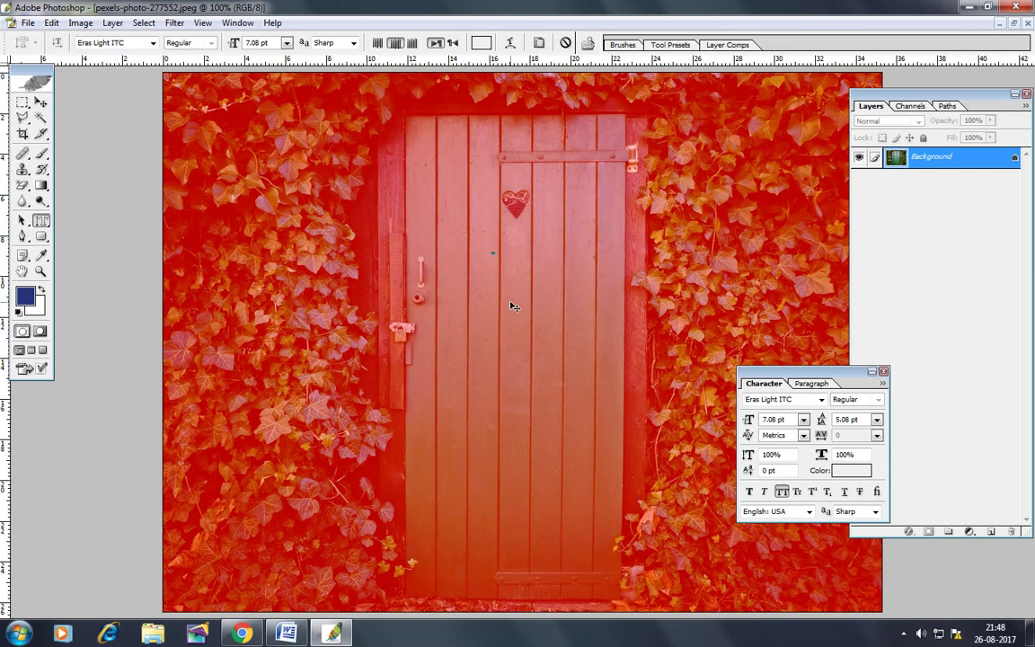
Step: Set the font size to 72 pt and type DESIGN
click(285, 43)
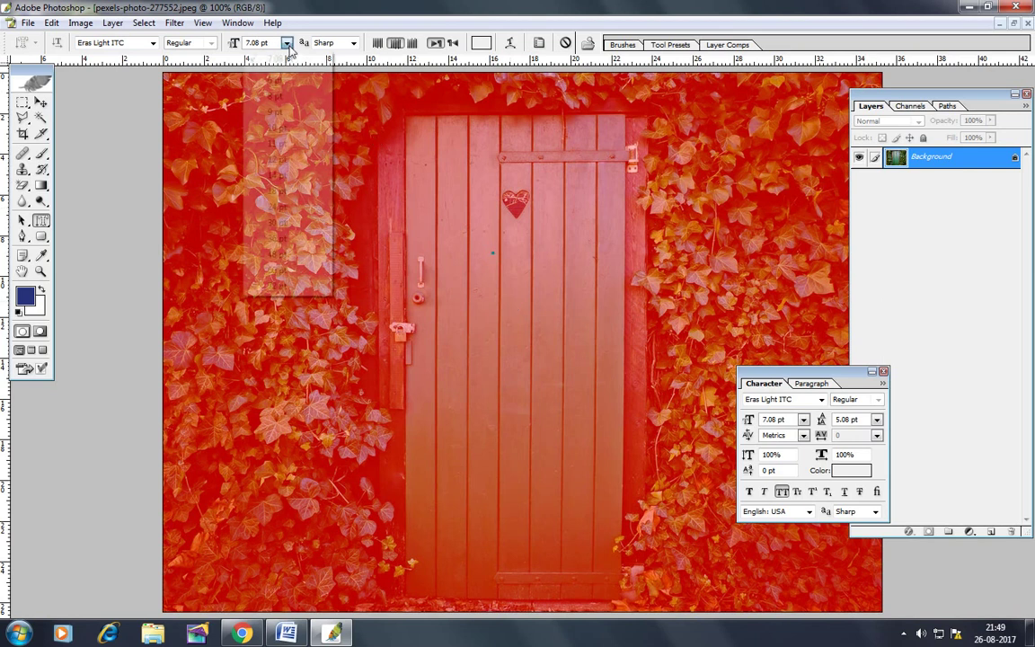
click(274, 286)
text(D)
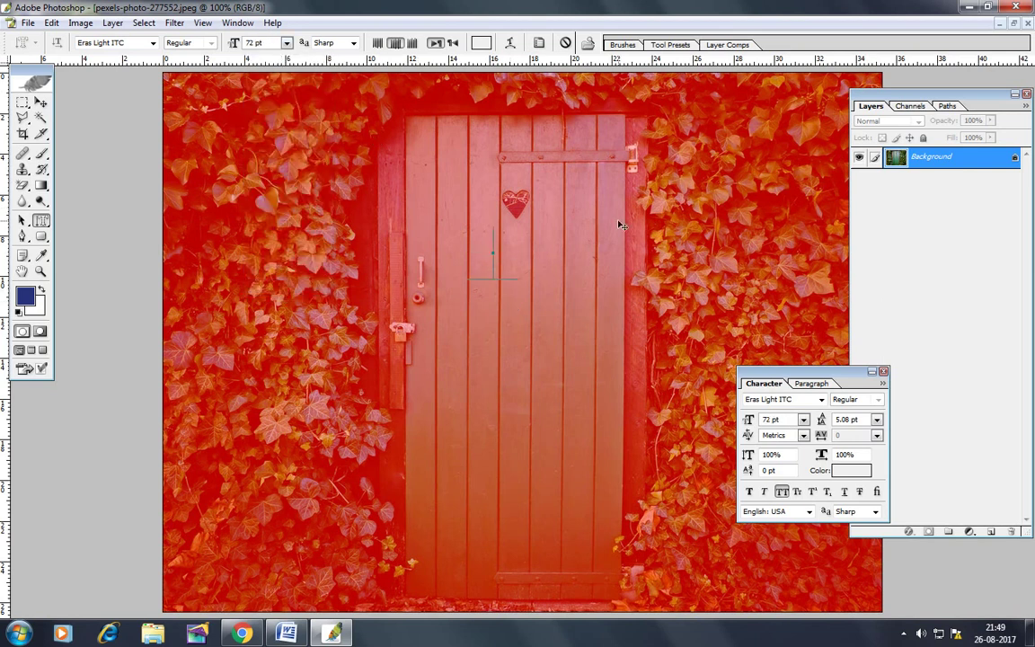
text(E)
text(SI)
text(GN)
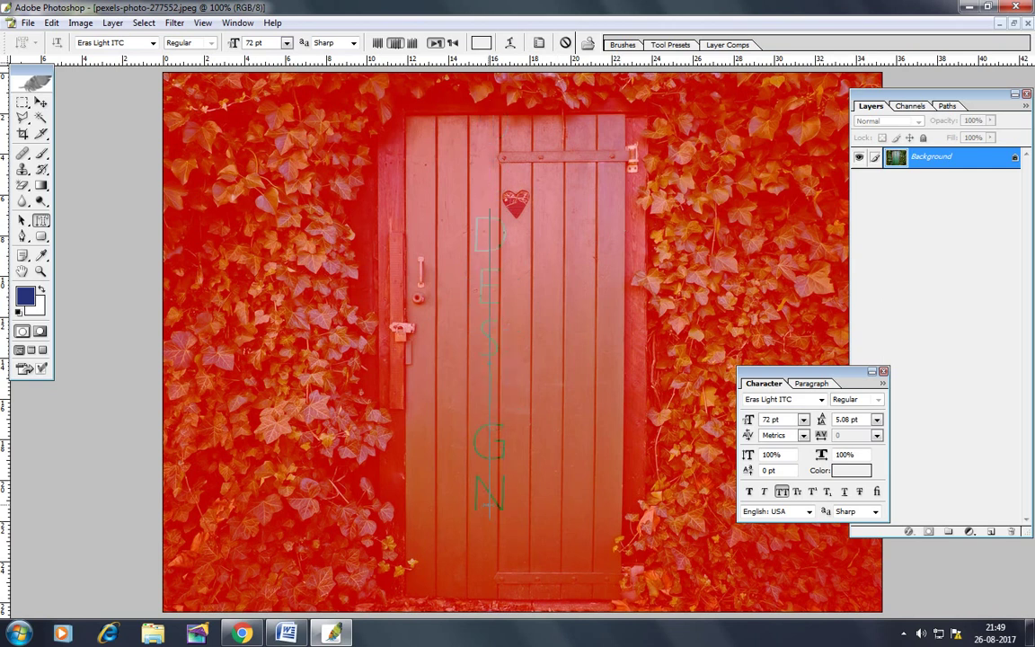
Step: Restyle DESIGN to Aller Display at 85 pt and commit it as a selection
drag(489, 516, 475, 195)
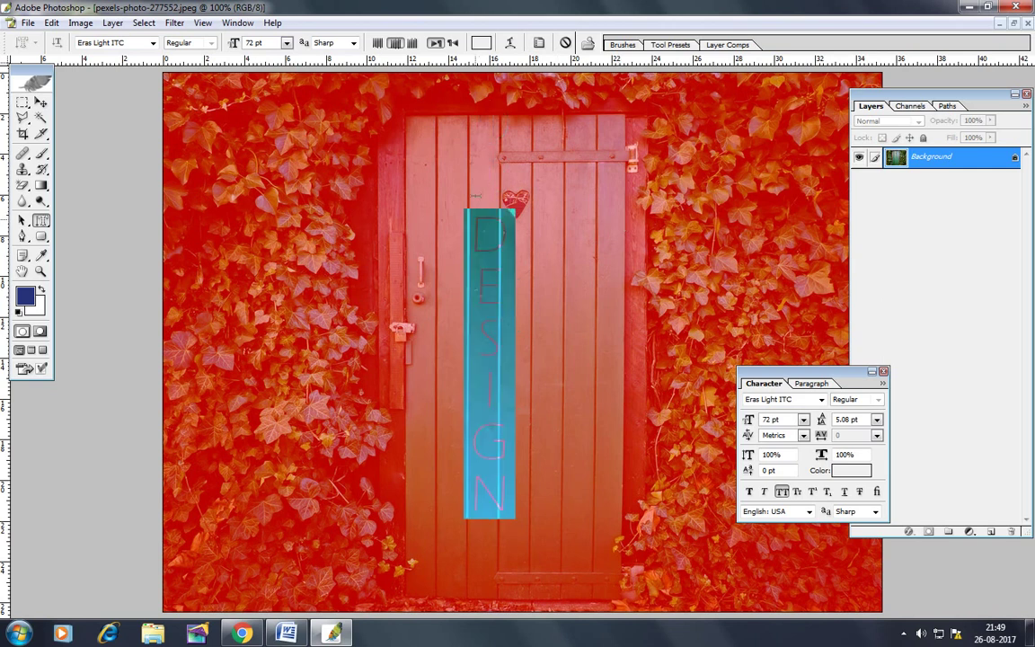
click(153, 43)
scroll(161, 117, up, 10)
scroll(135, 99, up, 10)
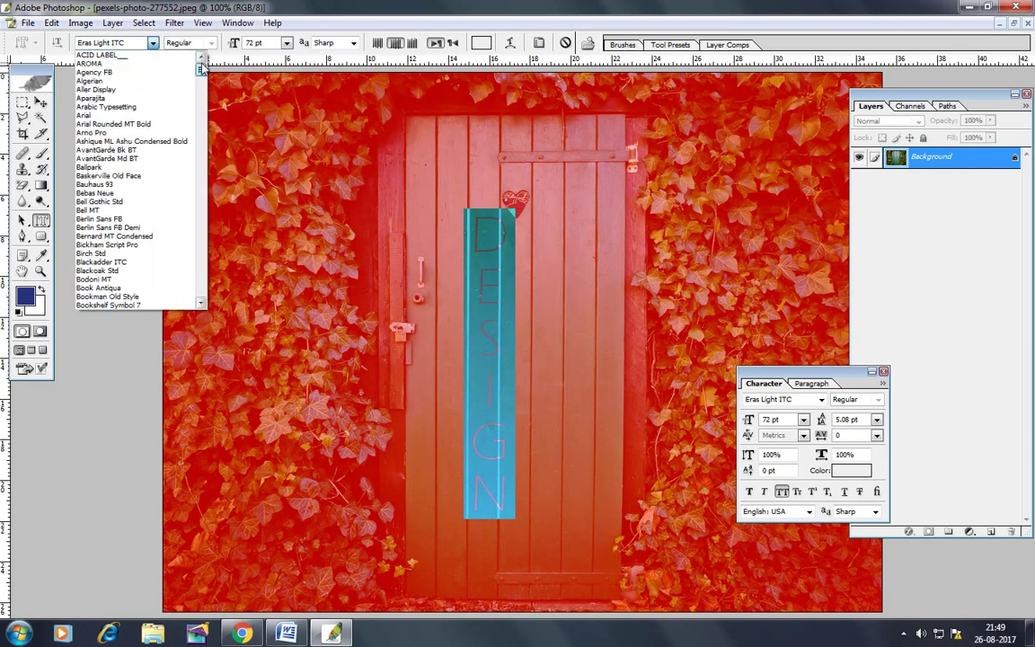
click(125, 89)
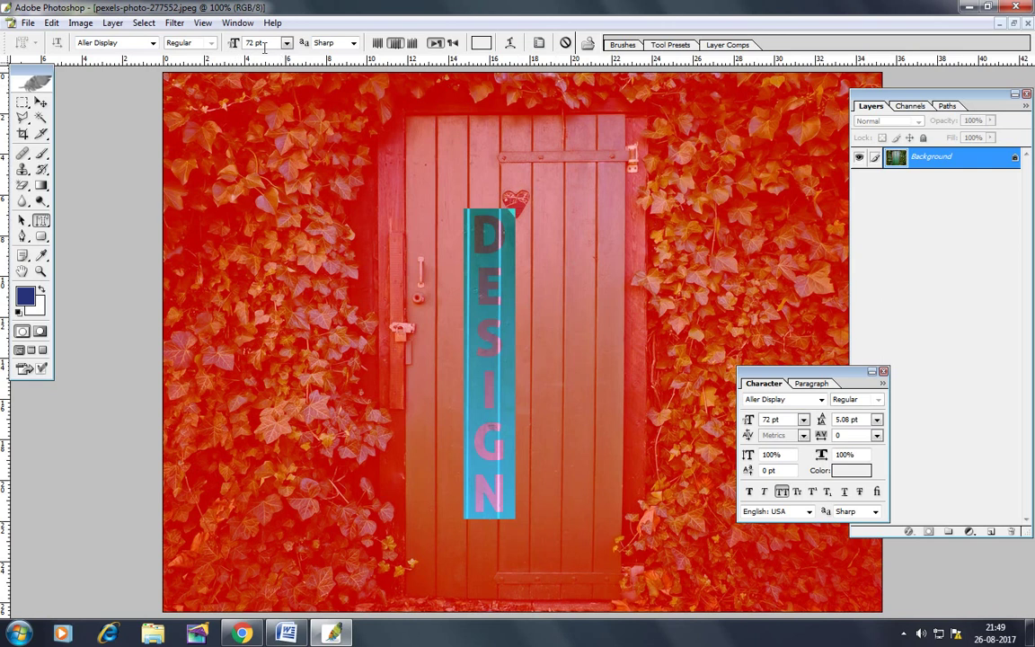
click(233, 45)
text(85)
key(Return)
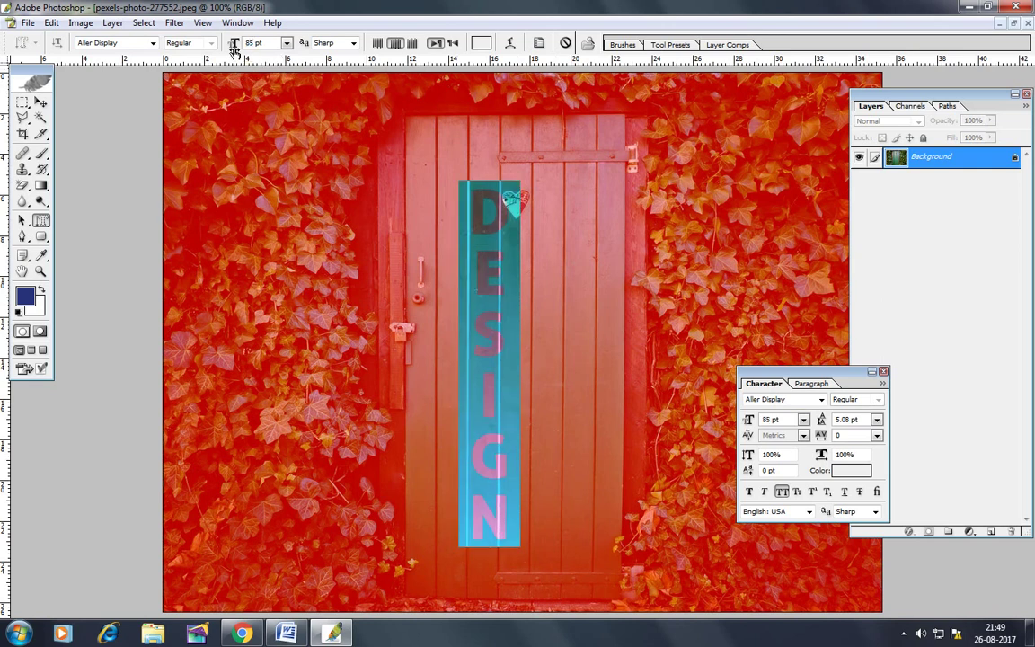
key(ctrl+Return)
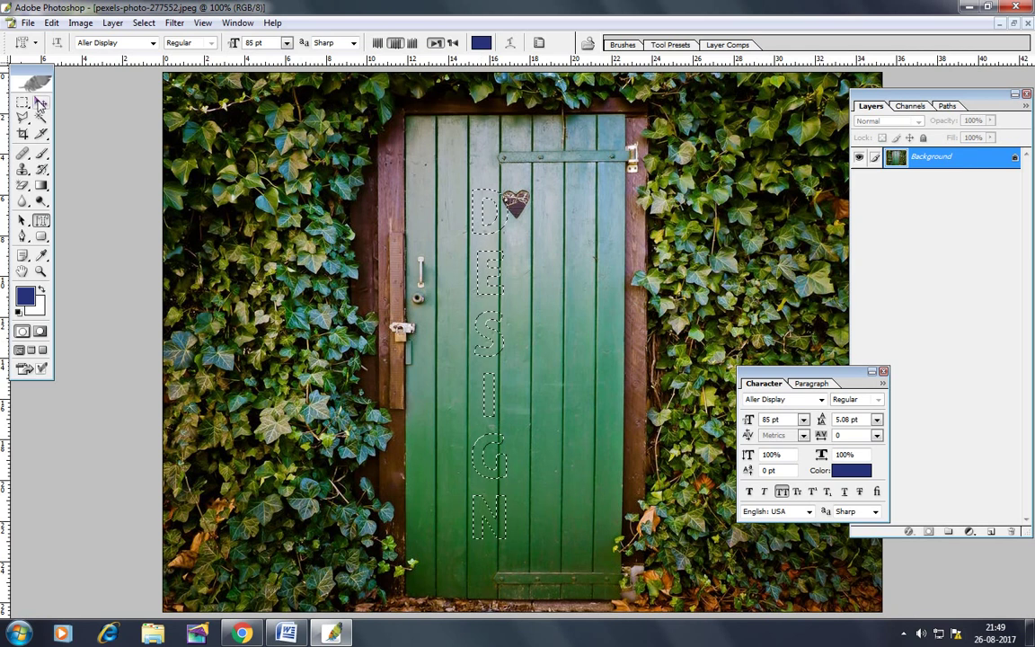
Step: Copy the DESIGN-shaped pixels to a new Layer 1 and shift it right
click(52, 22)
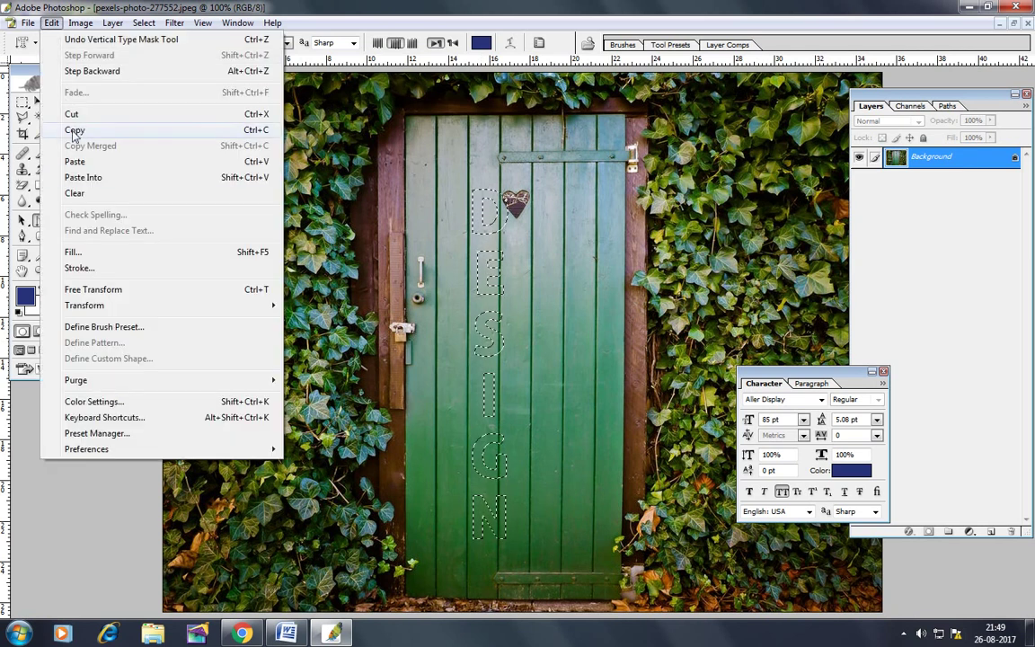
click(74, 132)
click(51, 23)
click(85, 163)
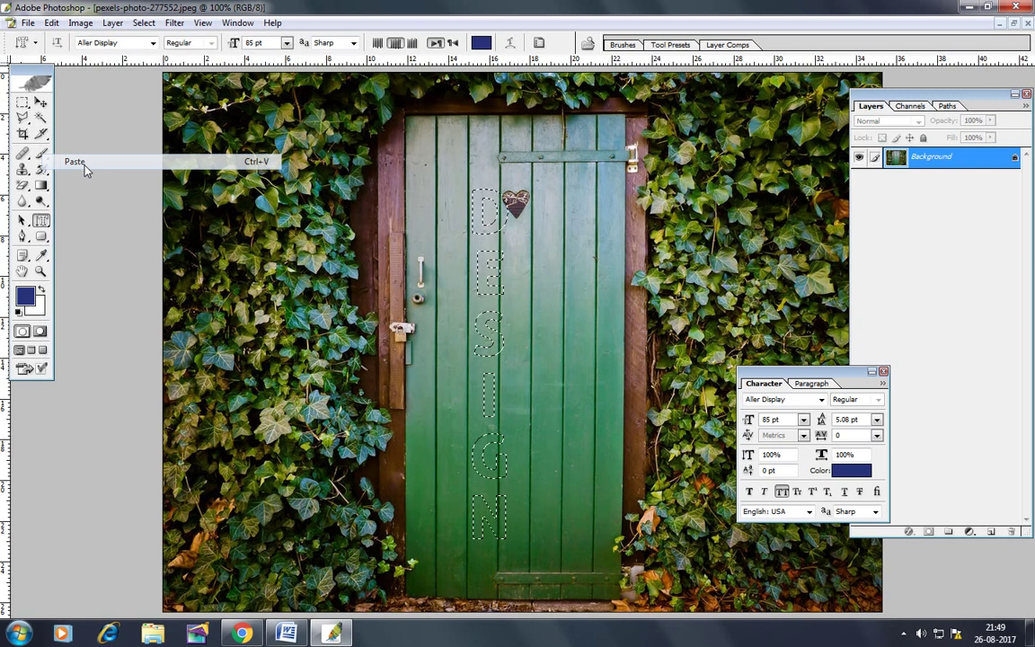
click(40, 103)
mouse_move(545, 316)
mouse_down()
mouse_move(653, 268)
mouse_move(590, 318)
mouse_up()
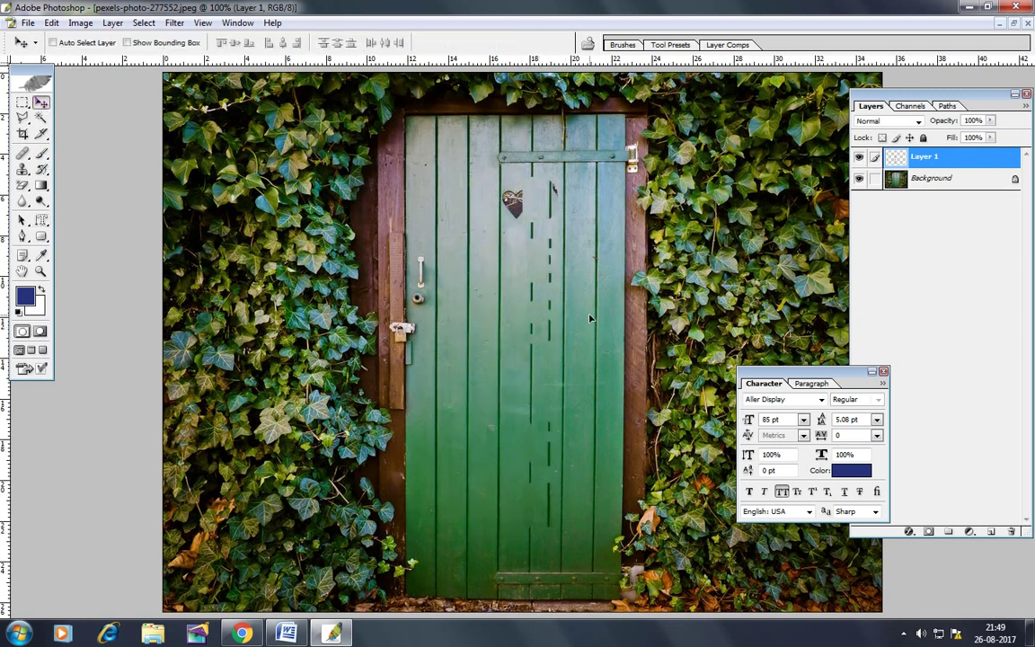
Step: Revert the photo to its saved state and return to the type mask tool
click(28, 22)
click(27, 220)
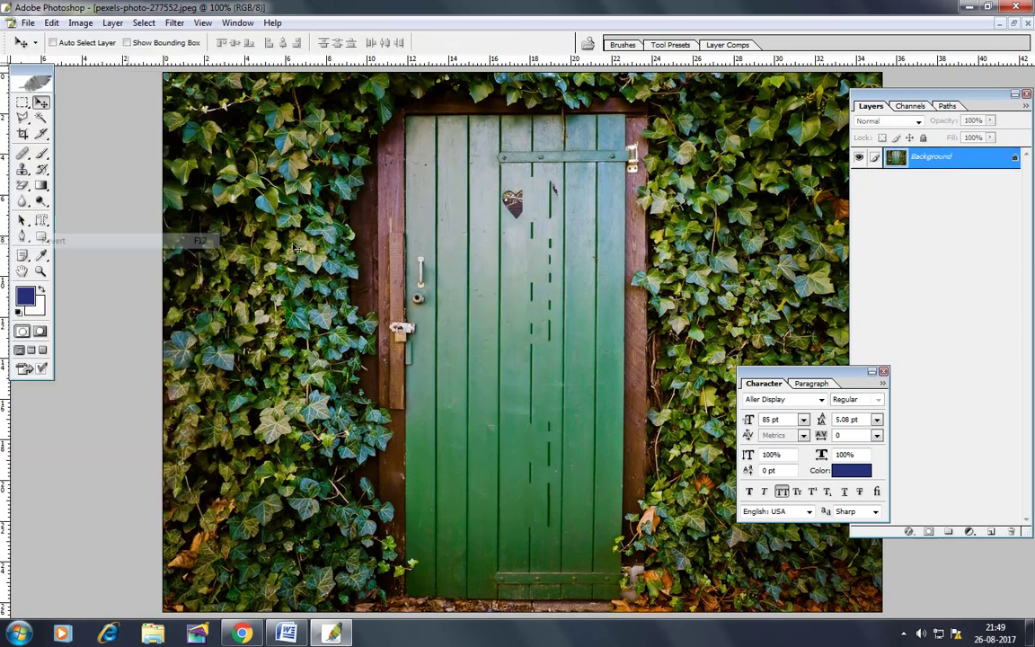
click(40, 220)
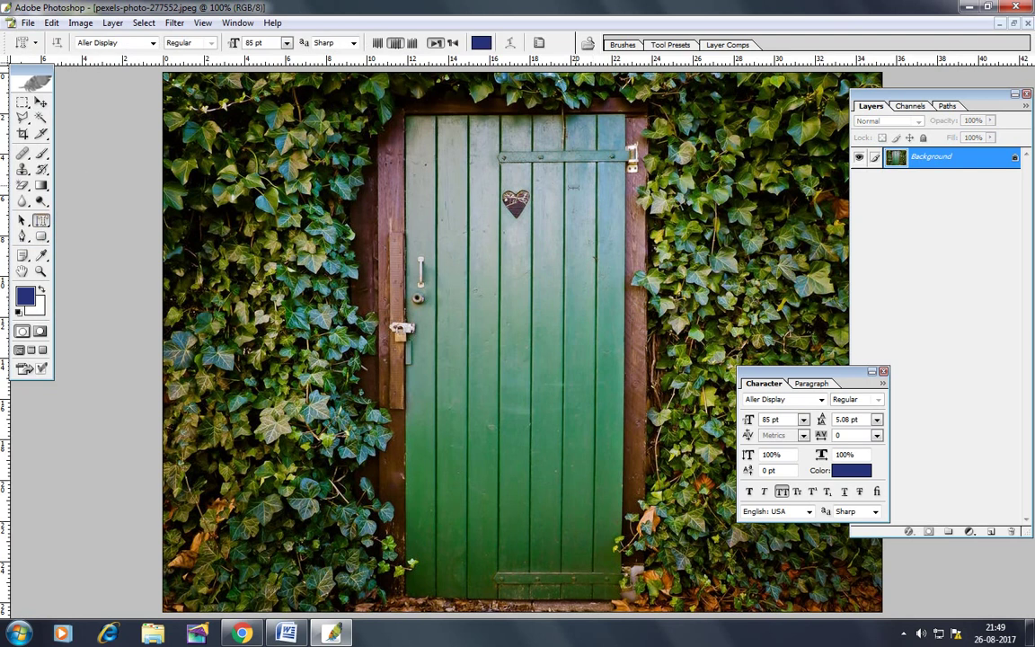
Step: Type a DESIGN mask over the left ivy and commit it as a selection
click(485, 253)
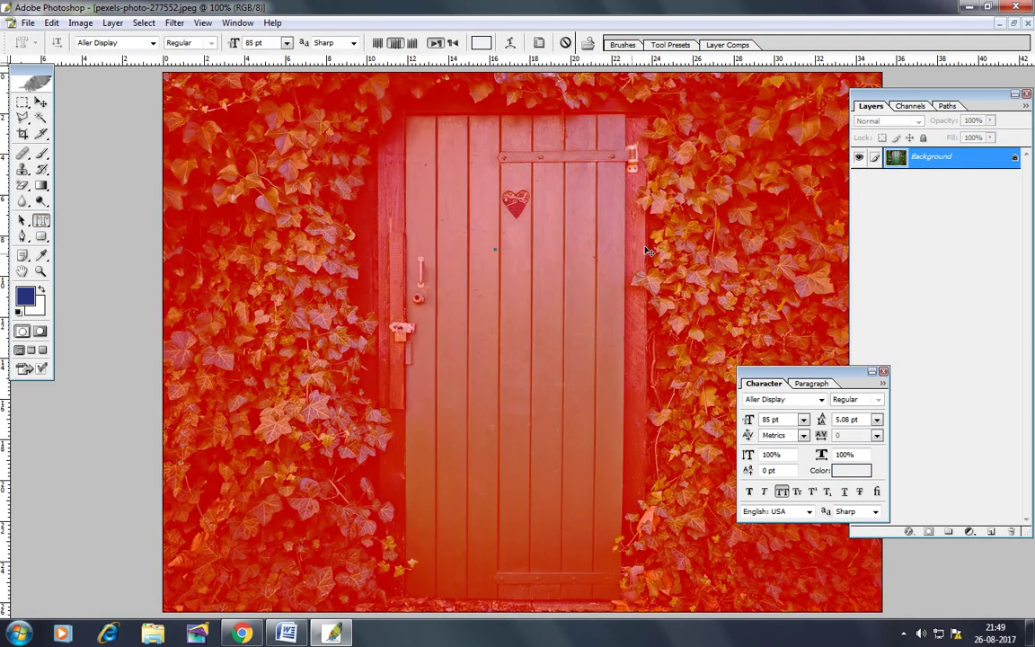
text(DE)
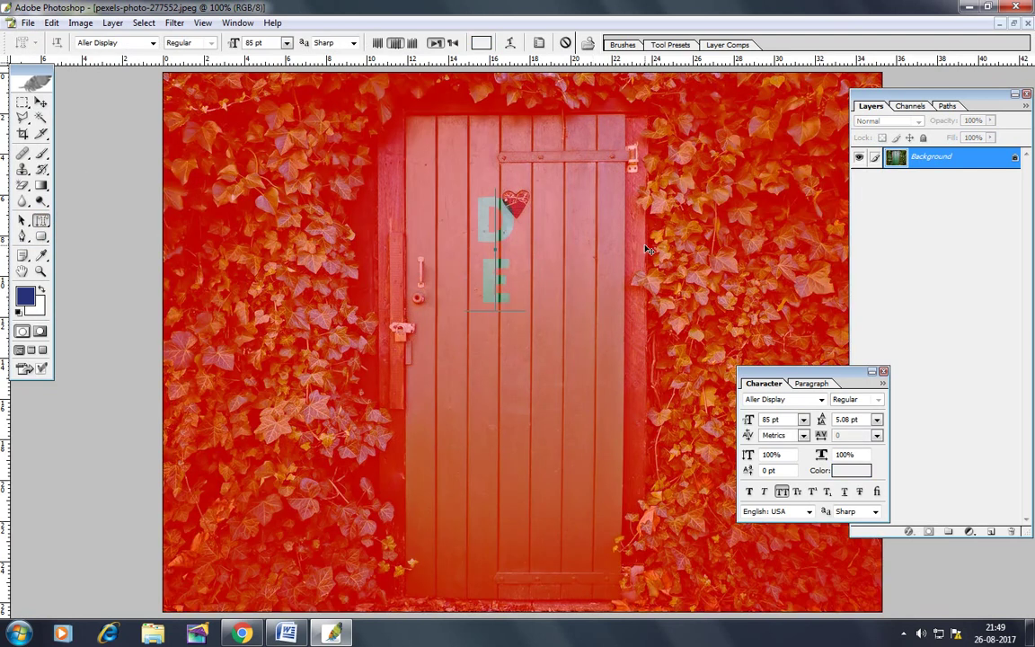
text(SIGN)
mouse_move(643, 238)
mouse_down()
mouse_move(416, 312)
mouse_move(396, 308)
mouse_up()
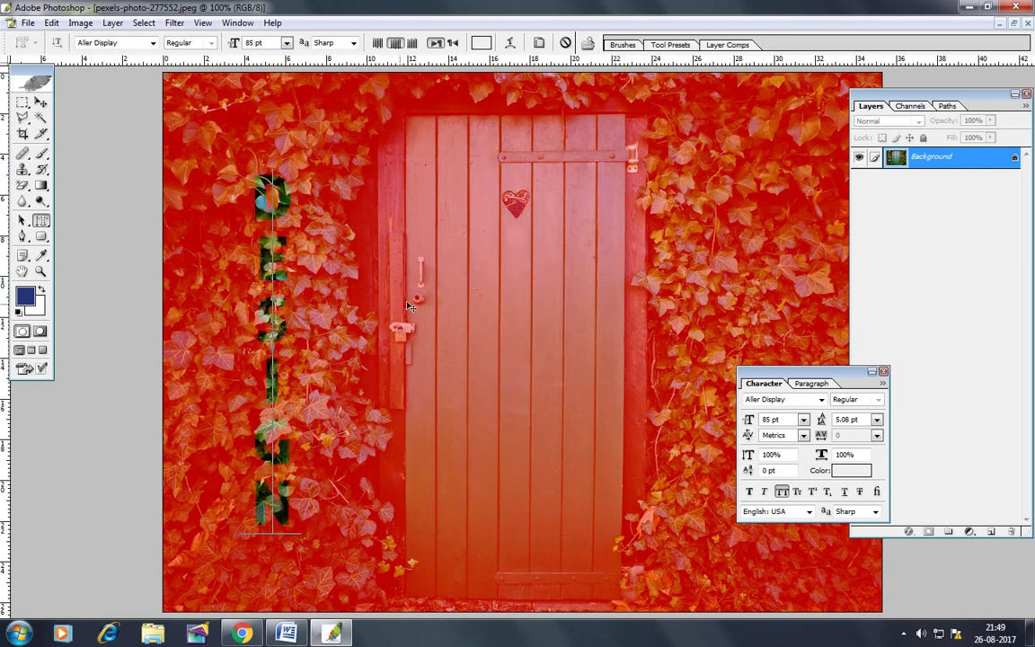
click(41, 102)
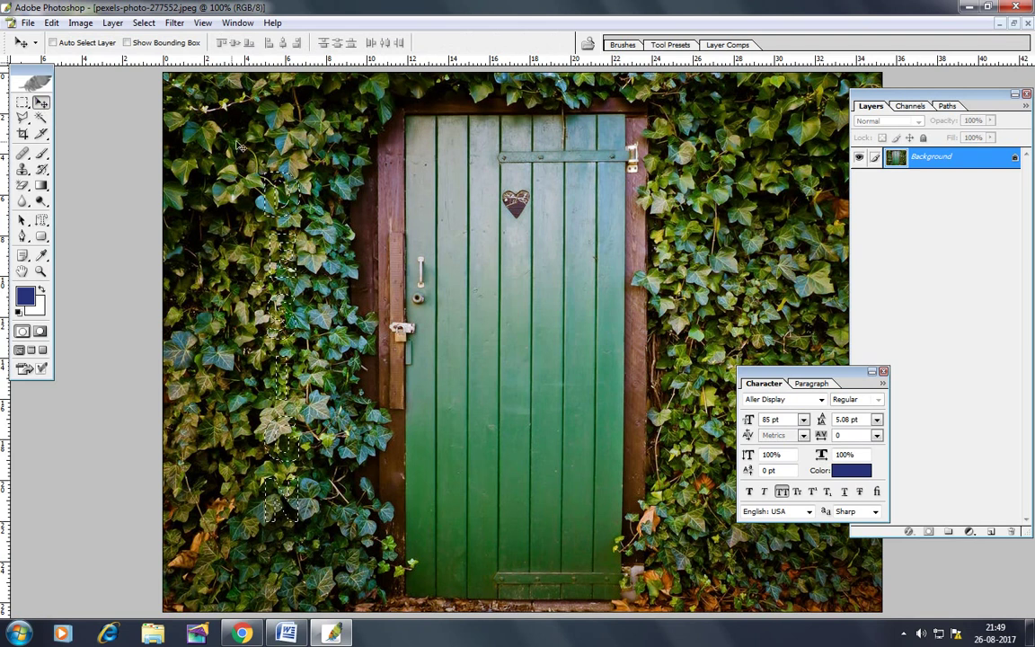
Step: Copy the ivy DESIGN letters onto a new layer, move them, then revert the file
click(51, 22)
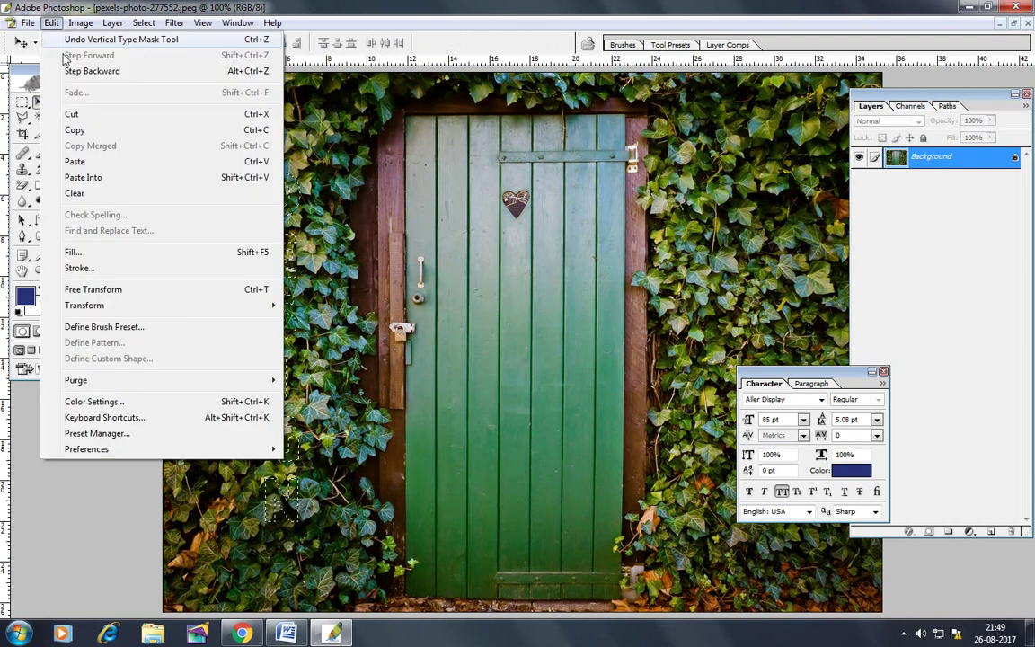
click(75, 129)
click(51, 22)
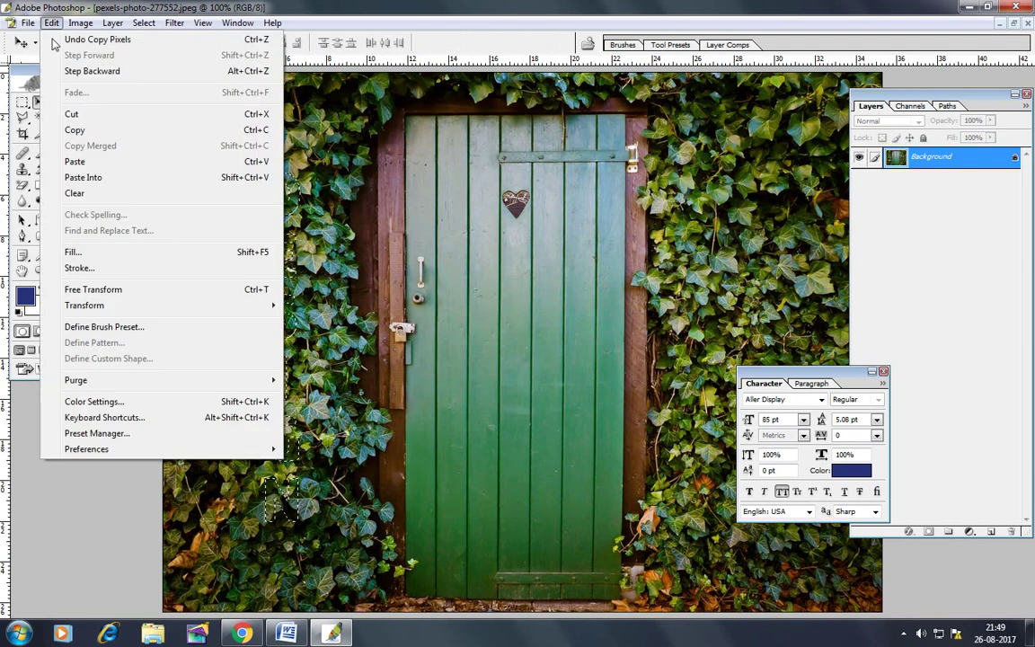
click(75, 161)
mouse_move(446, 269)
mouse_down()
mouse_move(513, 268)
mouse_move(492, 236)
mouse_up()
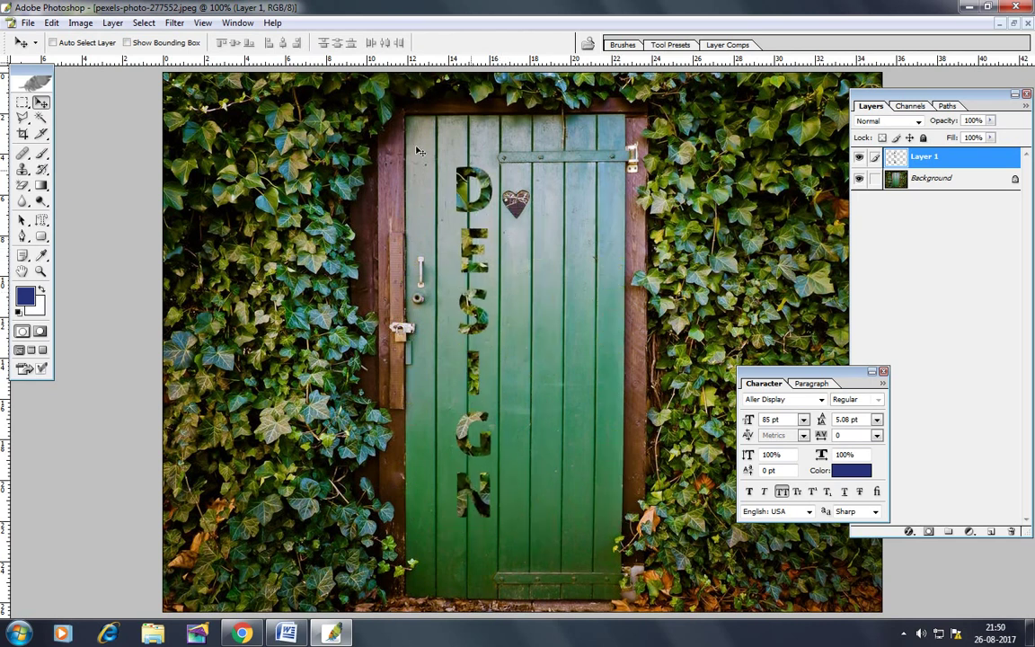
click(27, 23)
click(84, 235)
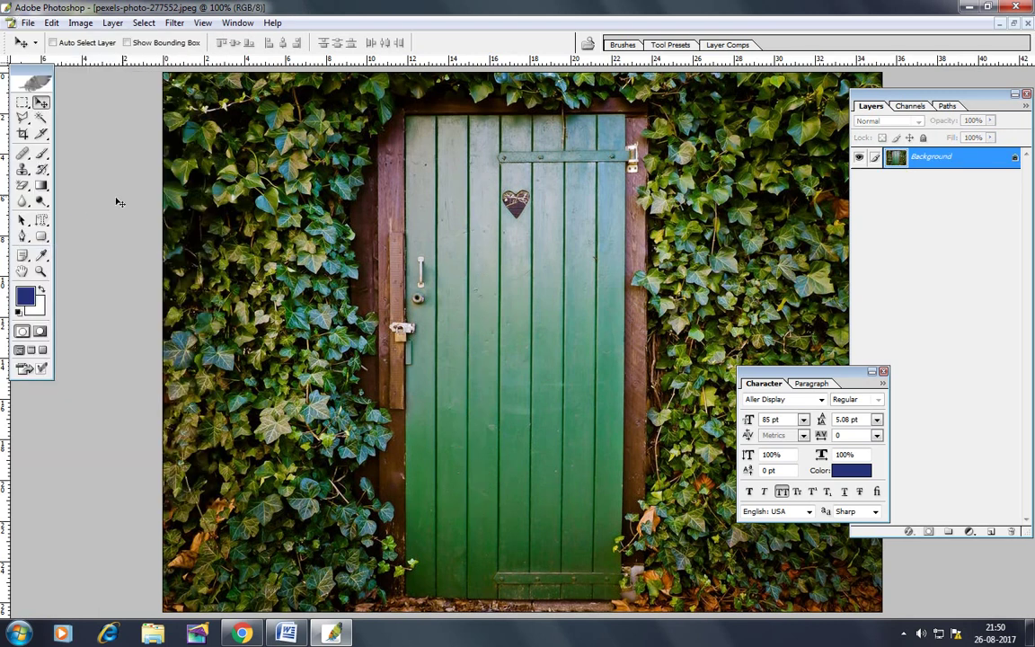
Step: Create a vertical DESIGN type-mask selection running down the door
click(40, 220)
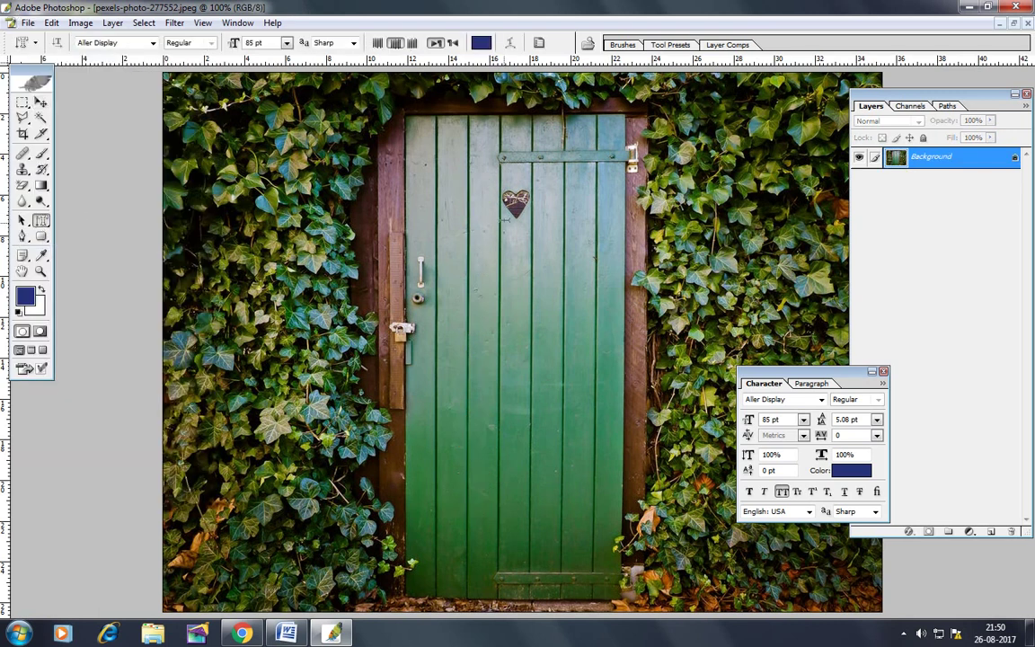
click(497, 138)
text(D)
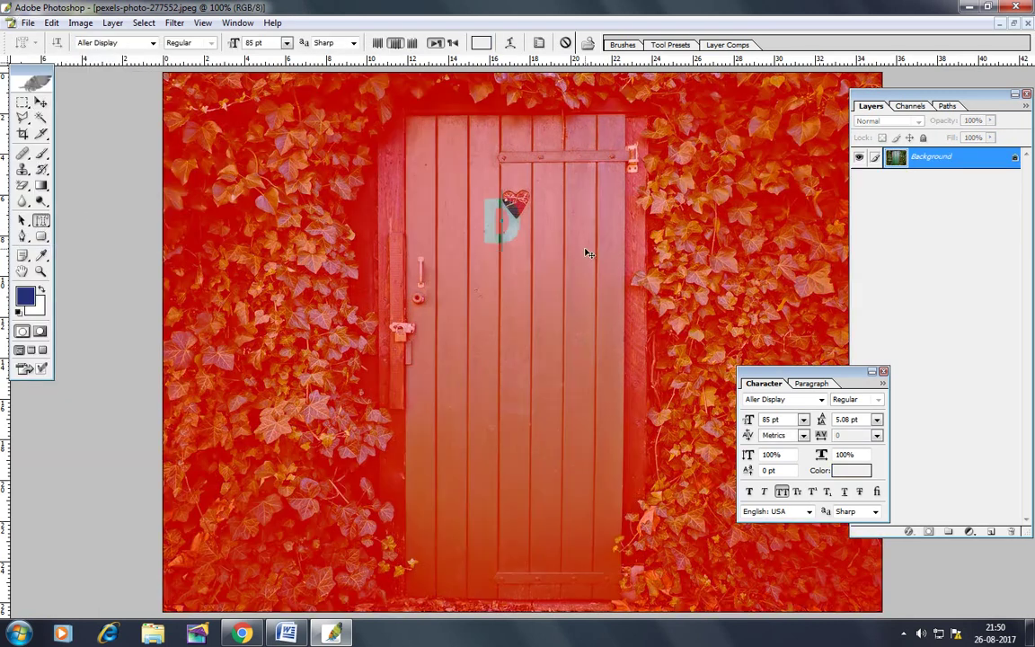
text(ESIGN)
drag(599, 239, 614, 384)
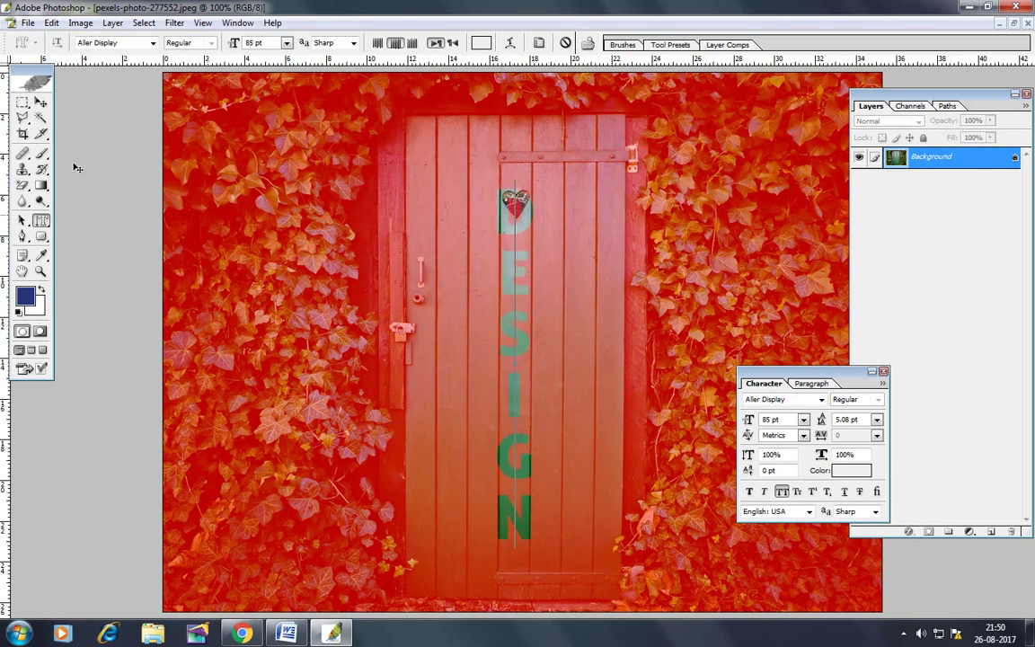
click(41, 102)
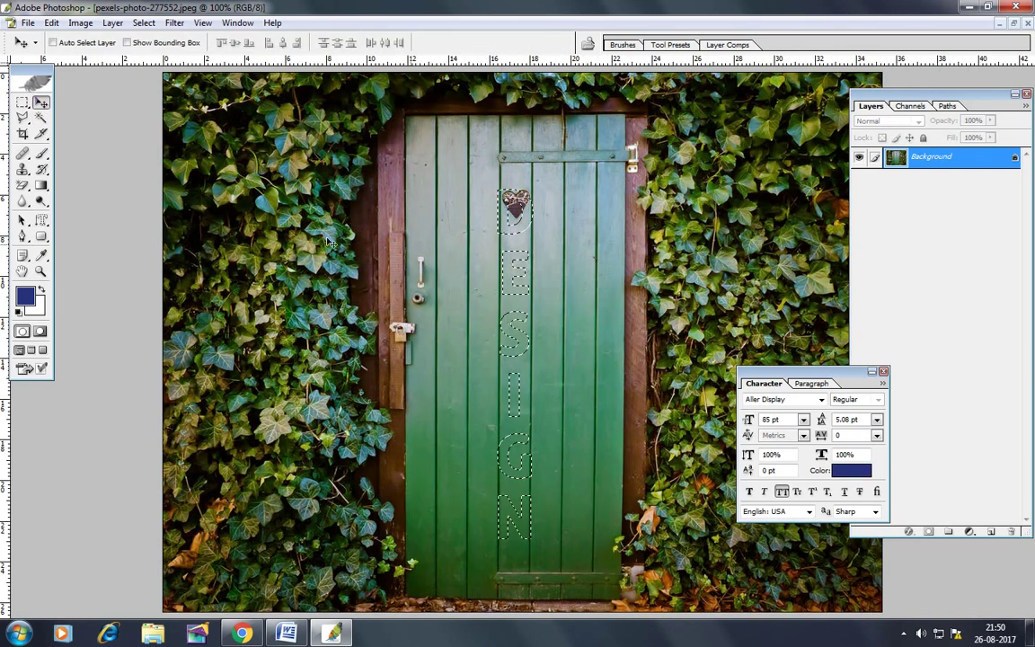
Step: Copy and paste the DESIGN-shaped door pixels onto Layer 1, nudged left
click(52, 23)
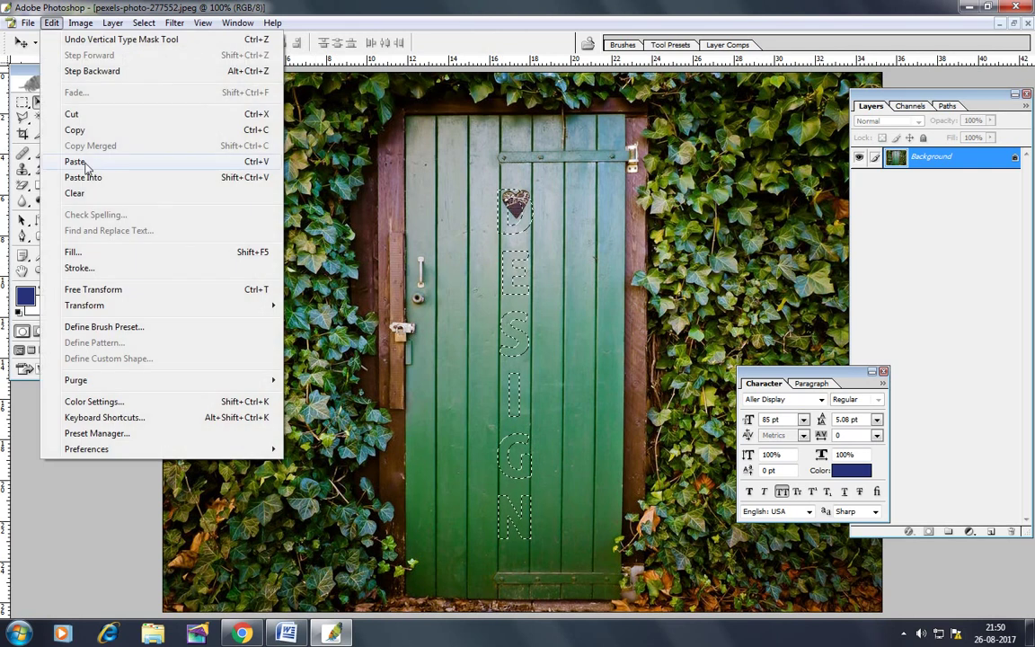
click(75, 129)
click(51, 23)
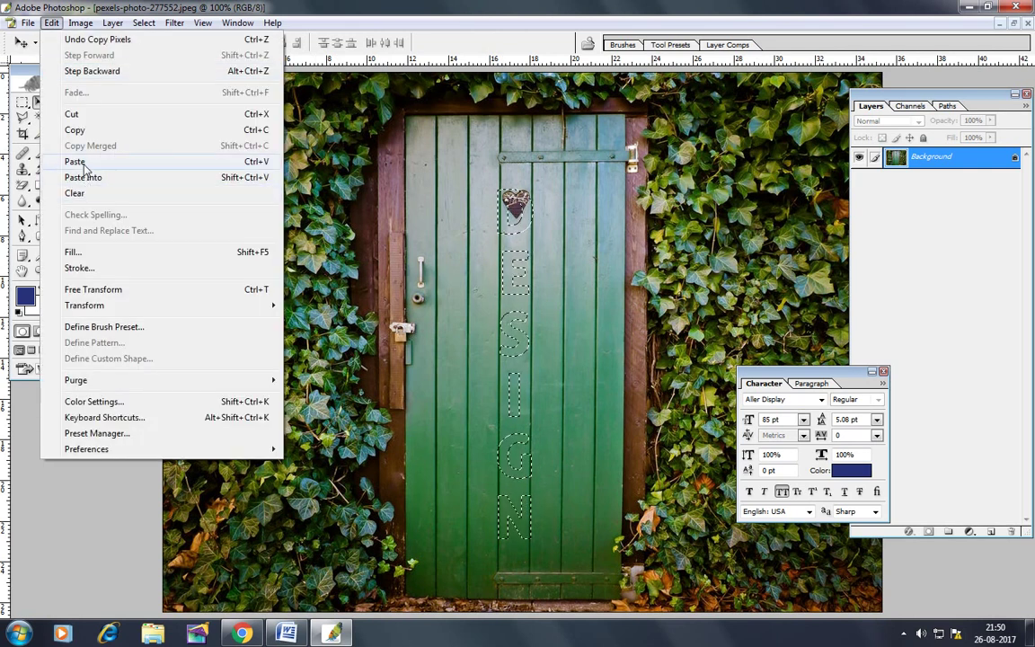
click(79, 162)
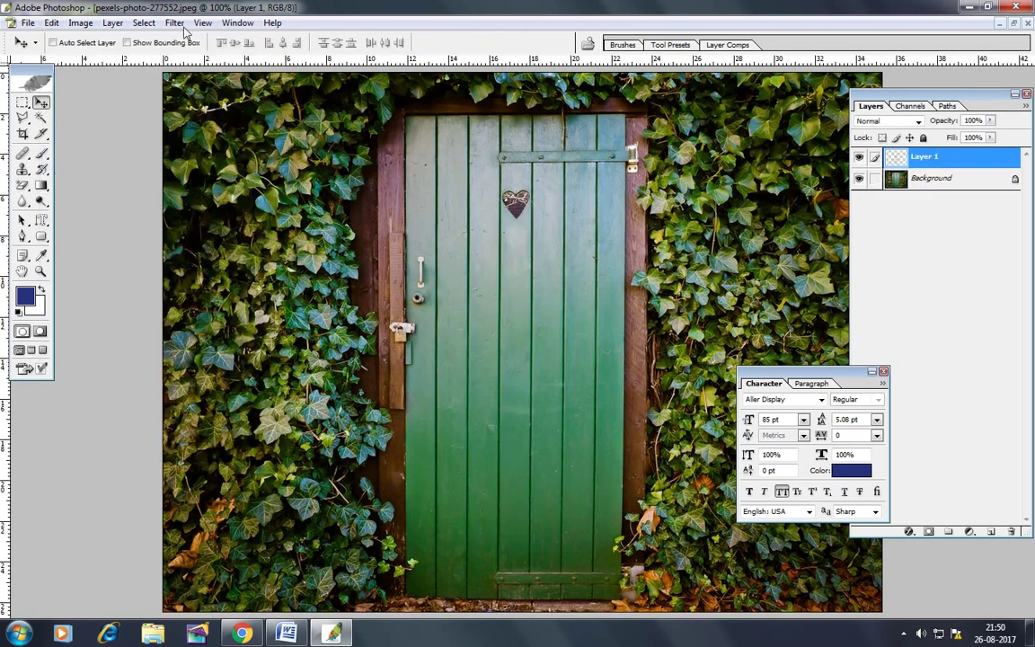
drag(546, 232, 524, 229)
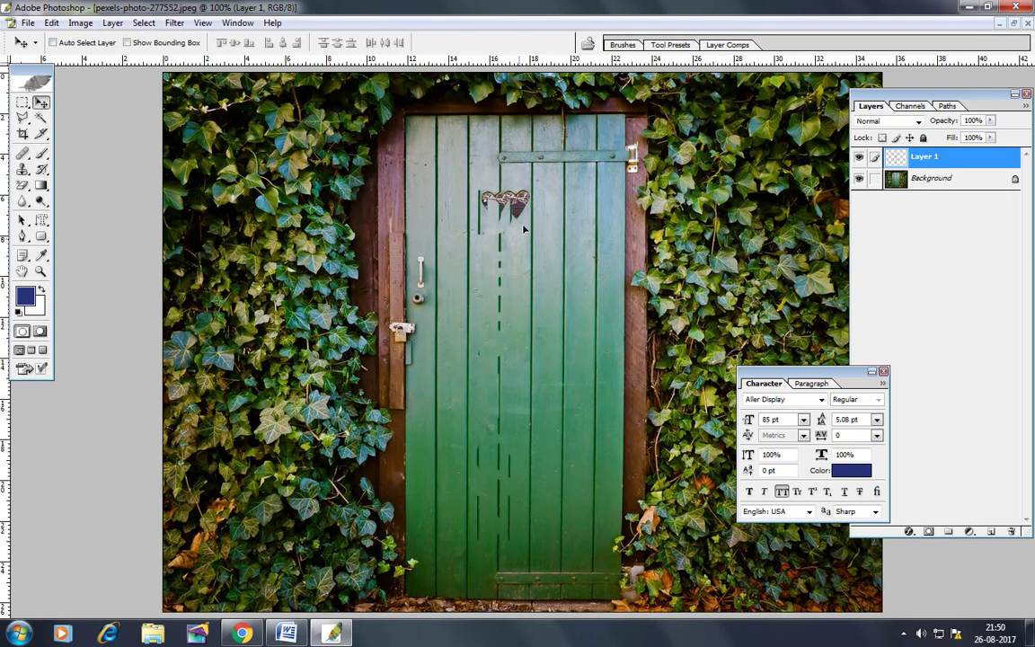
Step: Undo the nudge and give Layer 1 a Drop Shadow: opacity 83%, distance 0, spread 31%, size 13
key(ctrl+z)
click(112, 23)
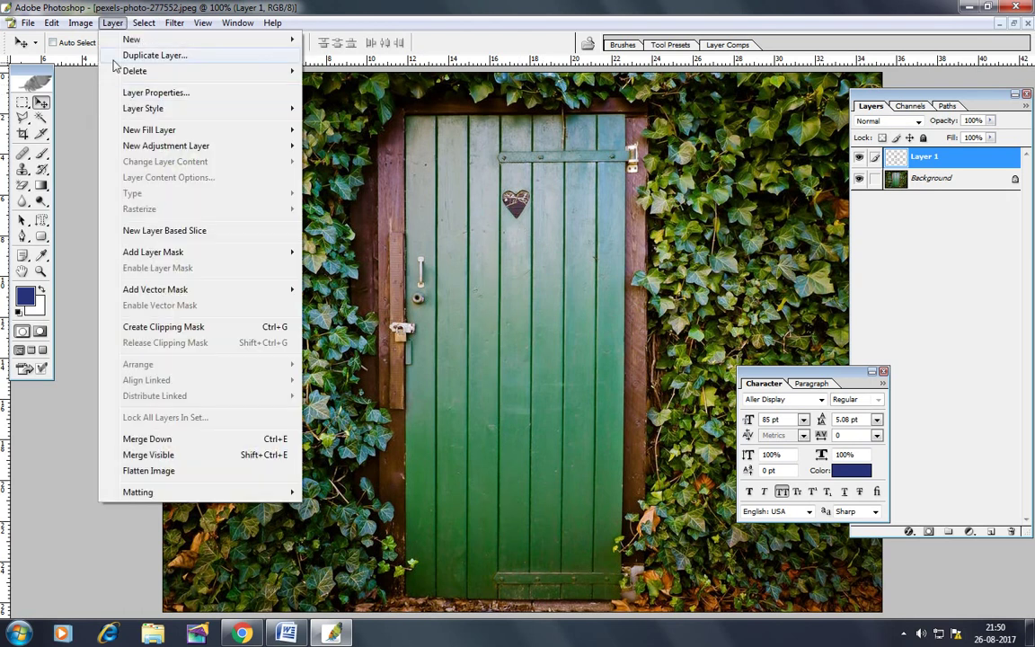
click(369, 132)
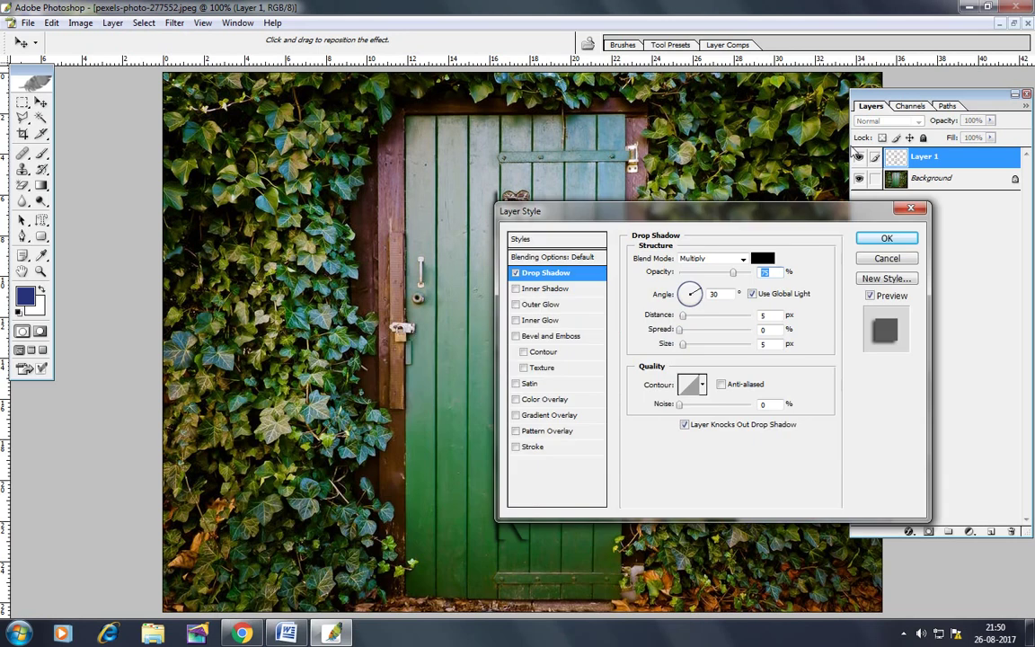
drag(629, 210, 711, 69)
drag(765, 201, 768, 214)
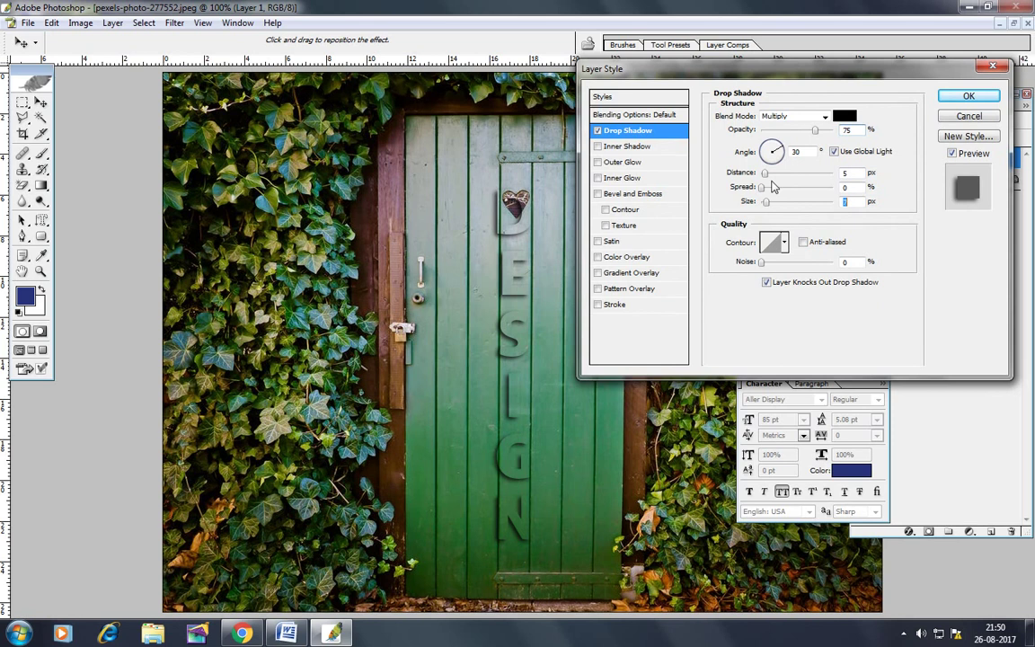
drag(765, 172, 776, 196)
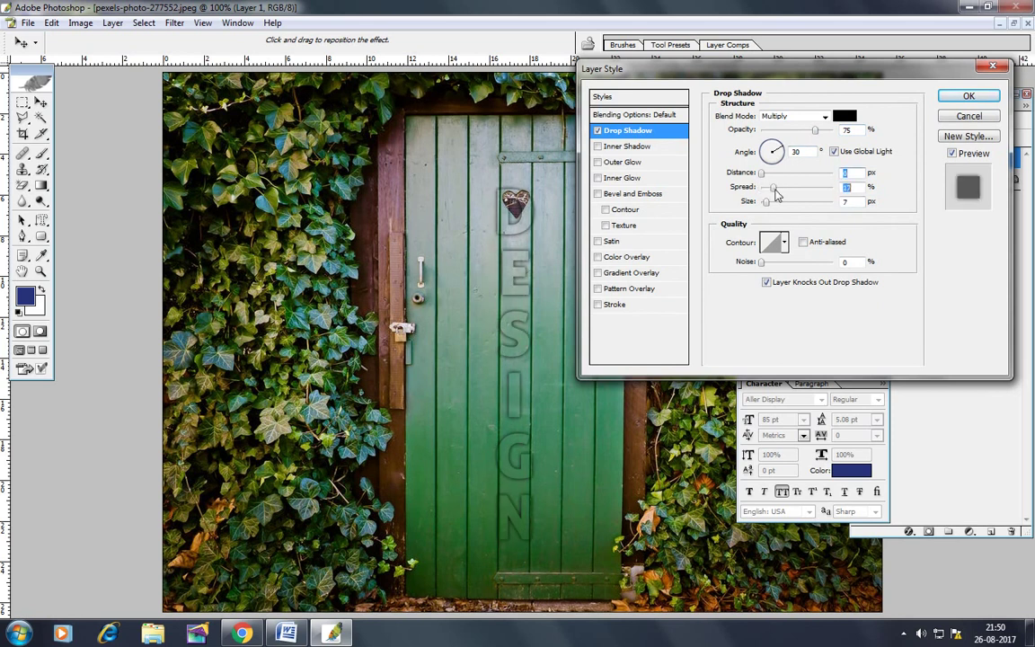
click(820, 130)
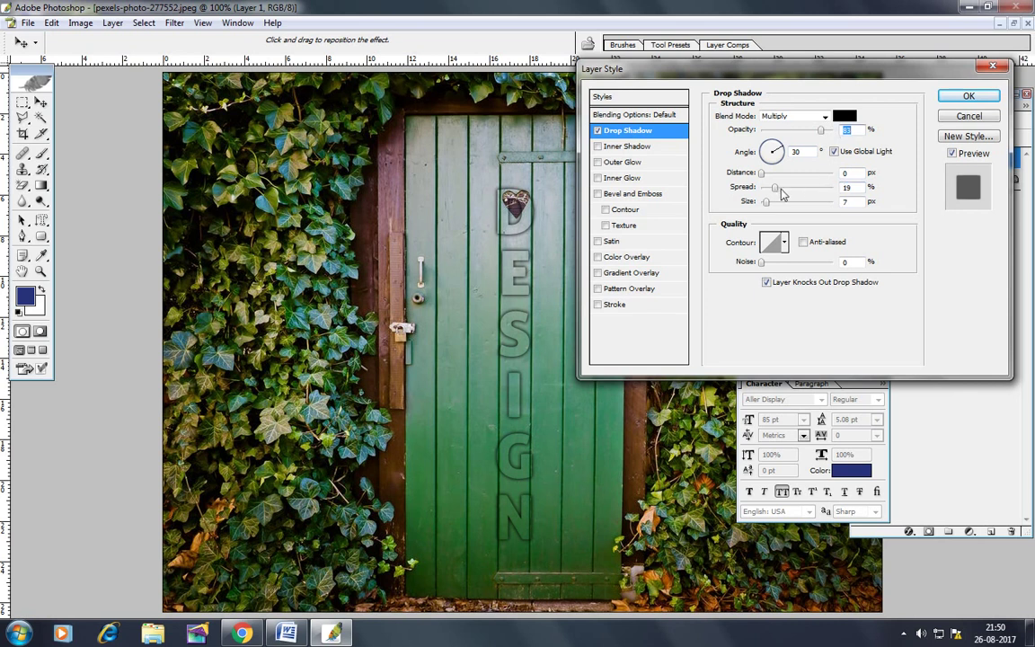
mouse_move(774, 187)
mouse_down()
mouse_move(778, 206)
mouse_move(770, 204)
mouse_up()
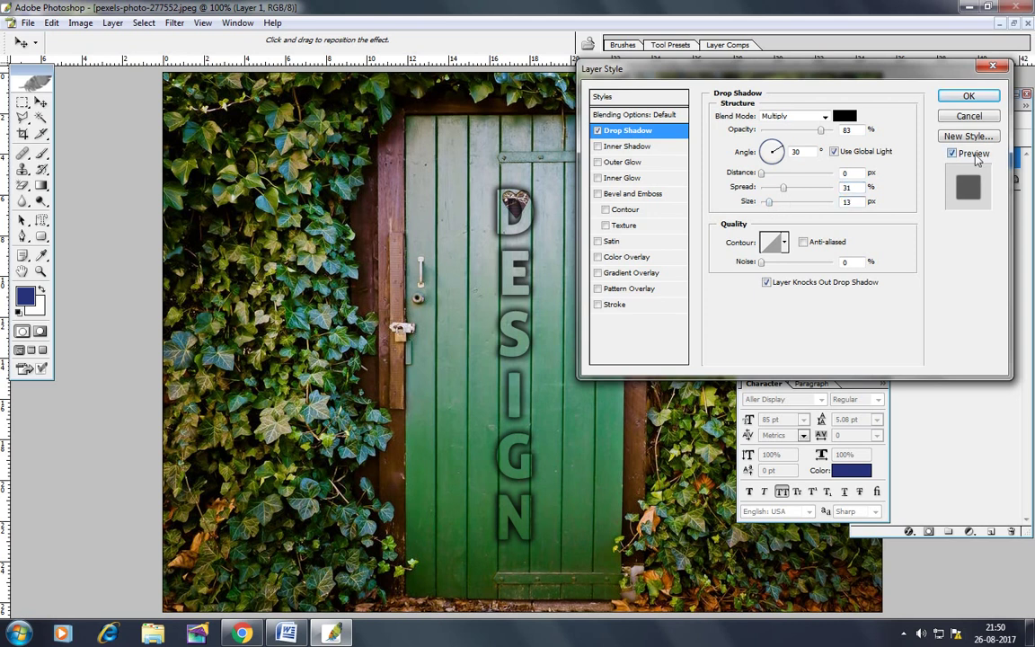
click(965, 96)
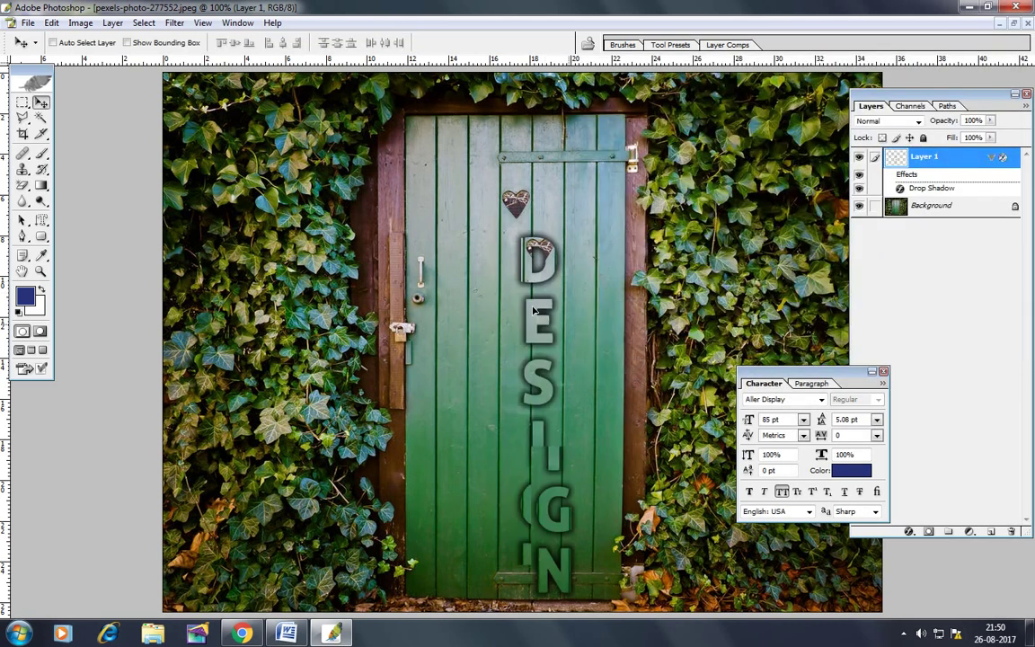
Step: Try moving the shadowed DESIGN letters, undo it, and bring up the File menu
drag(548, 286, 531, 271)
key(ctrl+z)
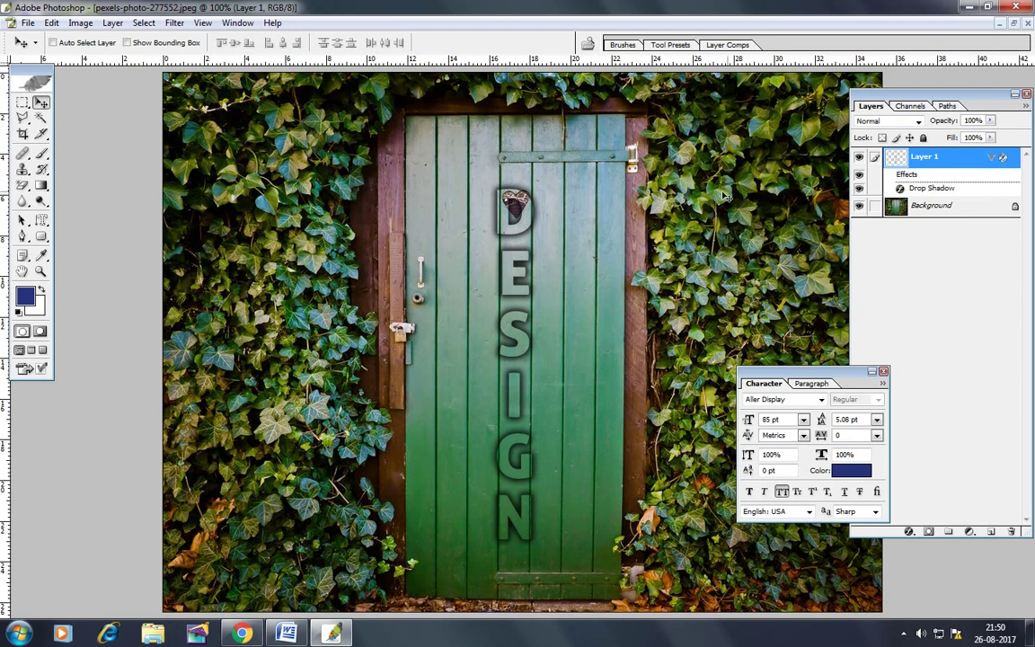
click(28, 23)
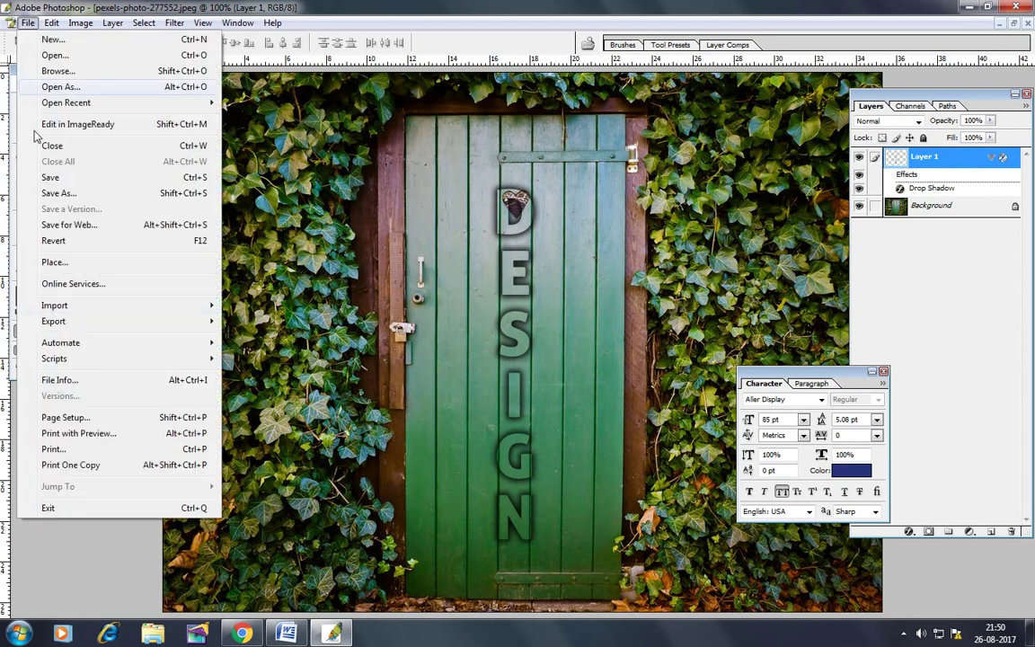
Step: Revert to the plain door photo and type a new vertical DESIGN type mask
click(56, 240)
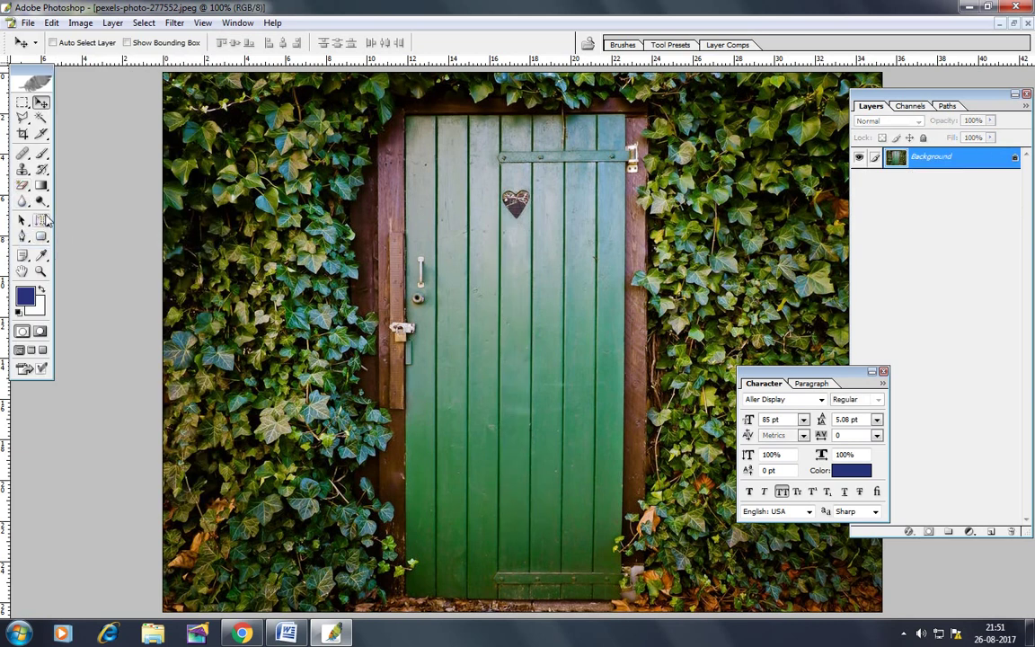
click(41, 220)
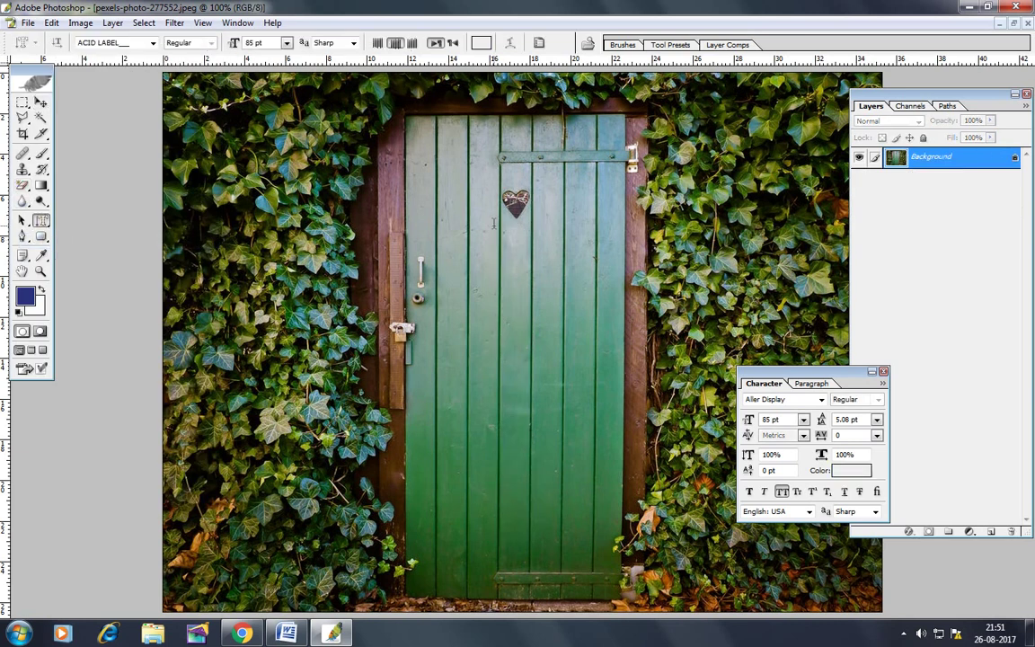
click(494, 225)
text(D)
key(Return)
text(ES)
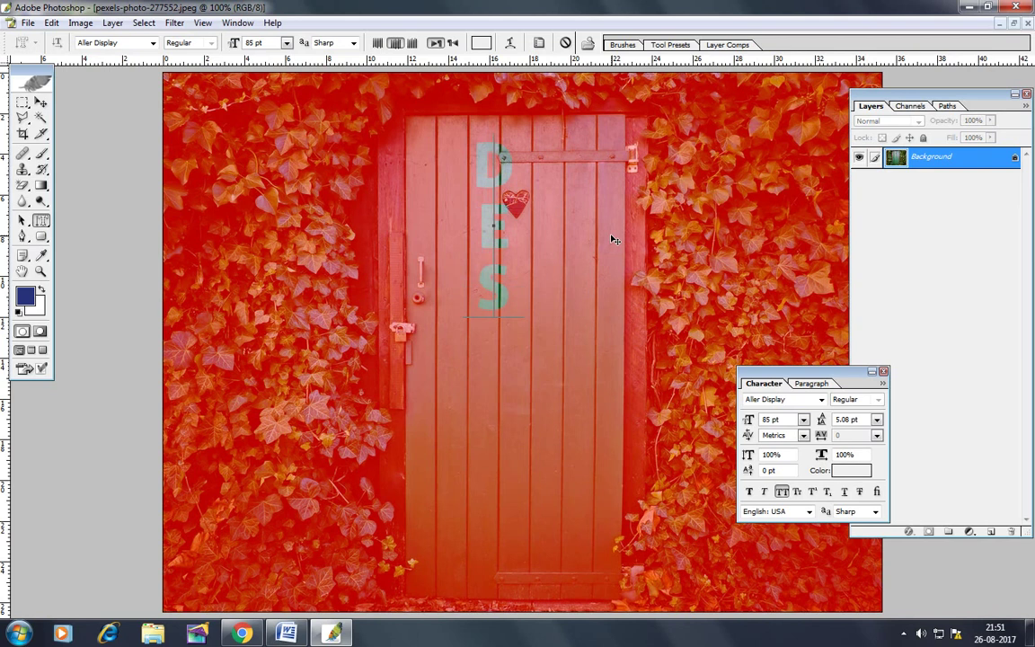
text(IGN)
Step: Nudge the DESIGN mask right and down, commit it, and choose the Gradient Tool
drag(665, 341, 675, 359)
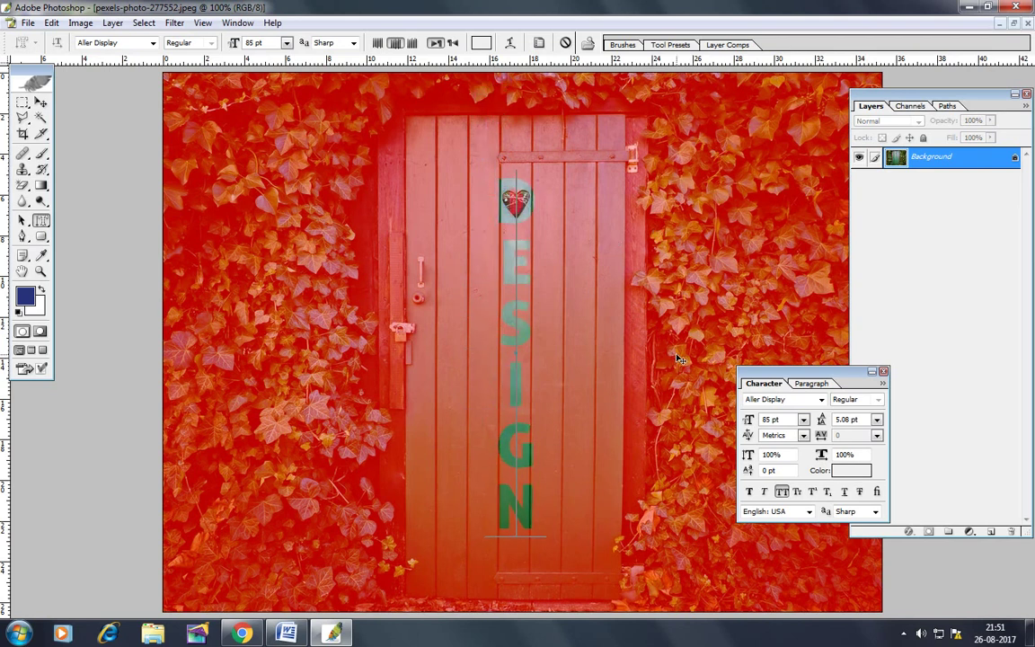
click(40, 102)
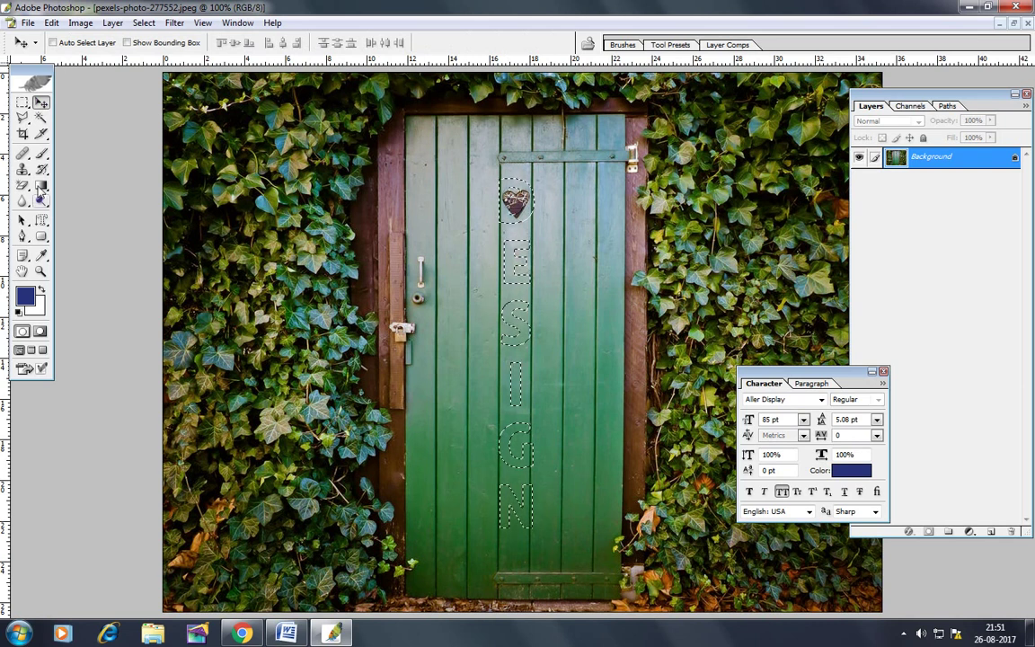
click(40, 185)
Step: Add a new layer and fill the DESIGN letters with the rainbow spectrum gradient
click(105, 42)
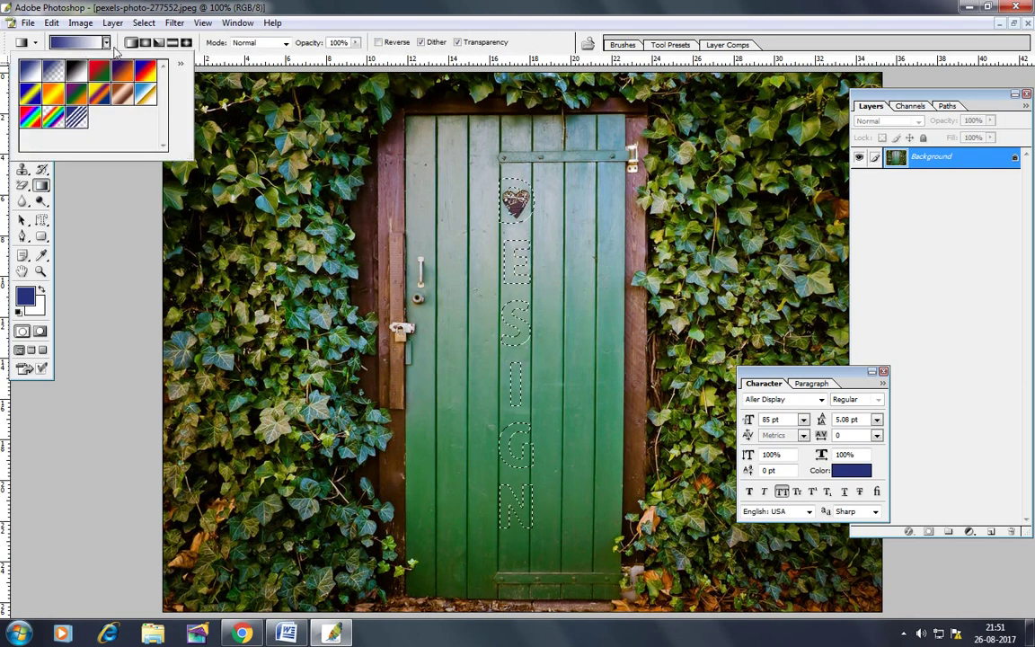
click(31, 117)
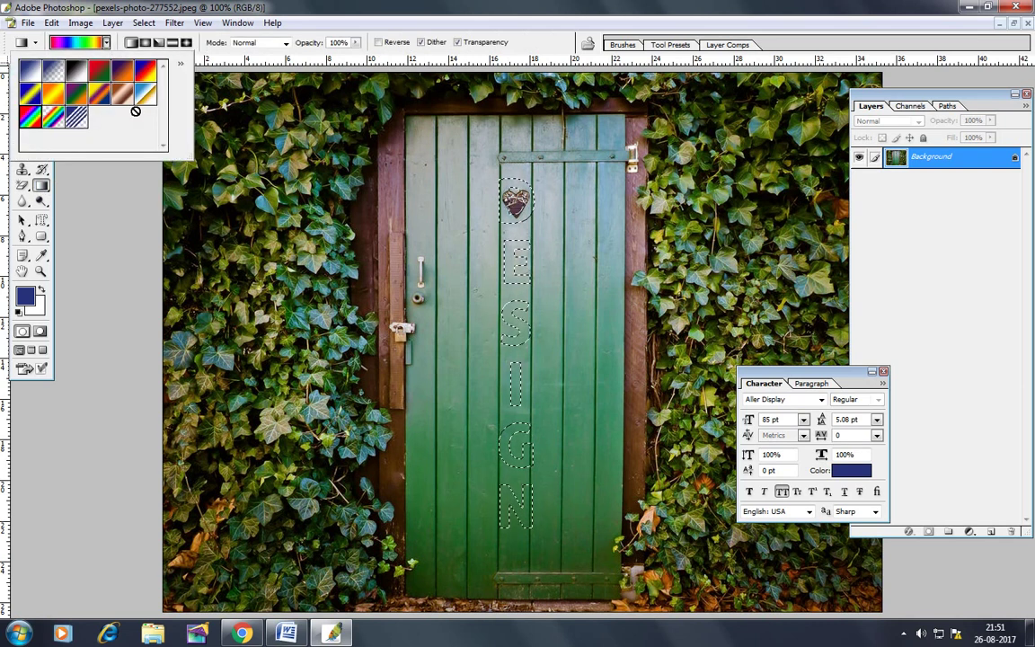
click(869, 91)
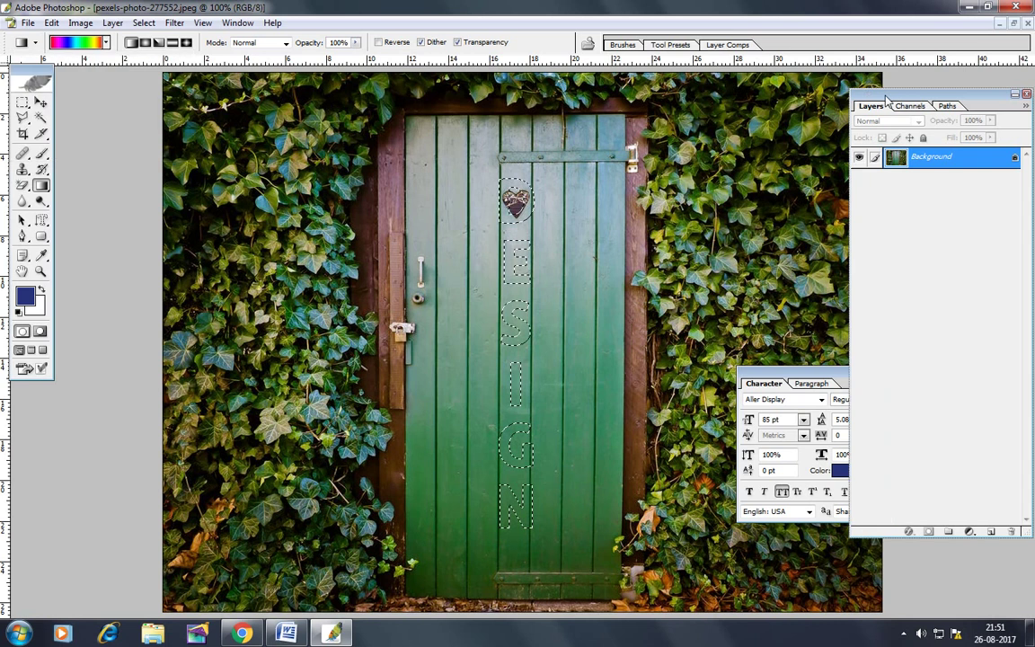
click(990, 532)
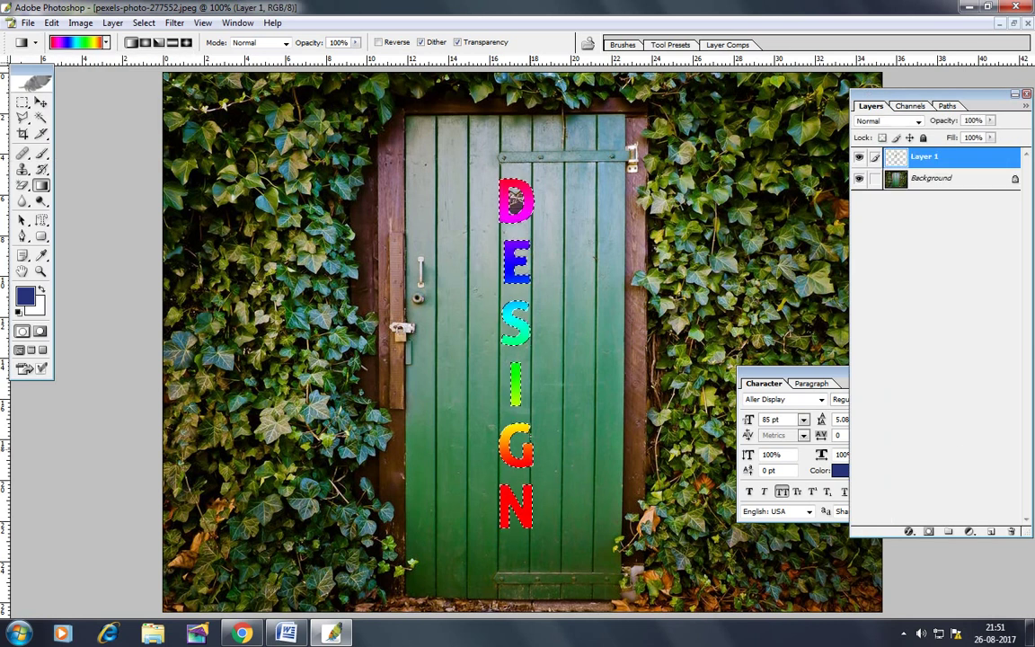
click(144, 42)
drag(371, 199, 502, 248)
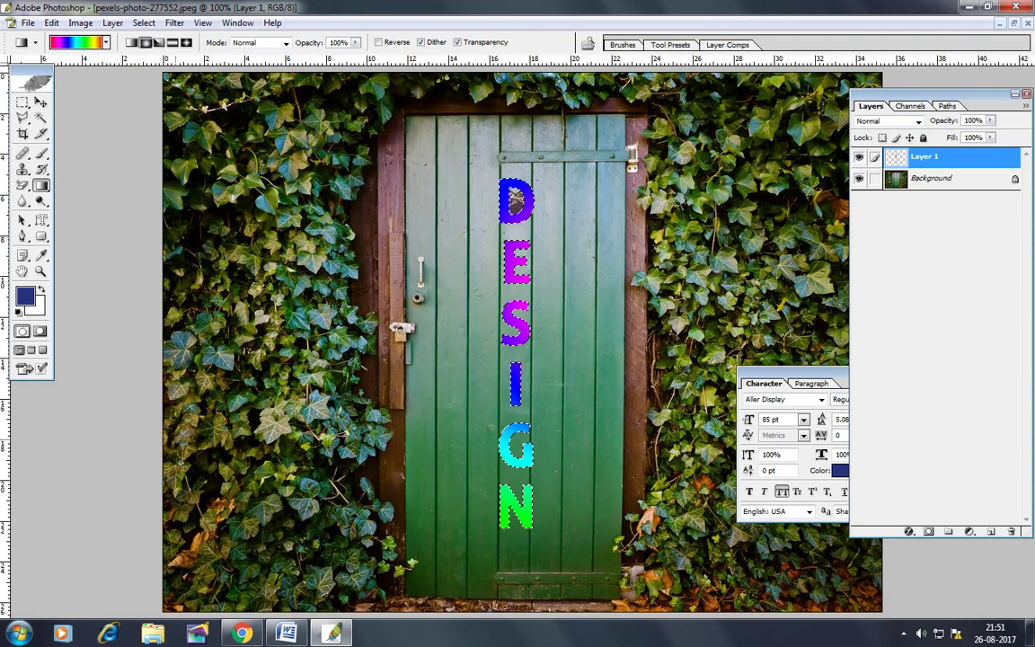
Step: Refill the letters with the blue-red-yellow gradient top to bottom and deselect
click(105, 43)
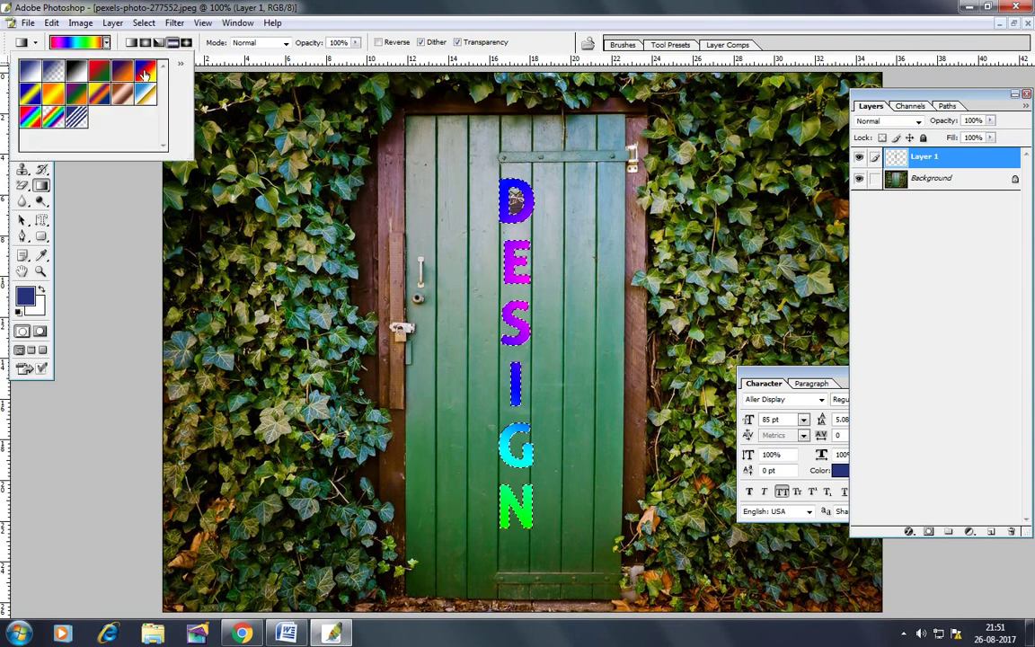
double_click(145, 72)
drag(388, 187, 593, 306)
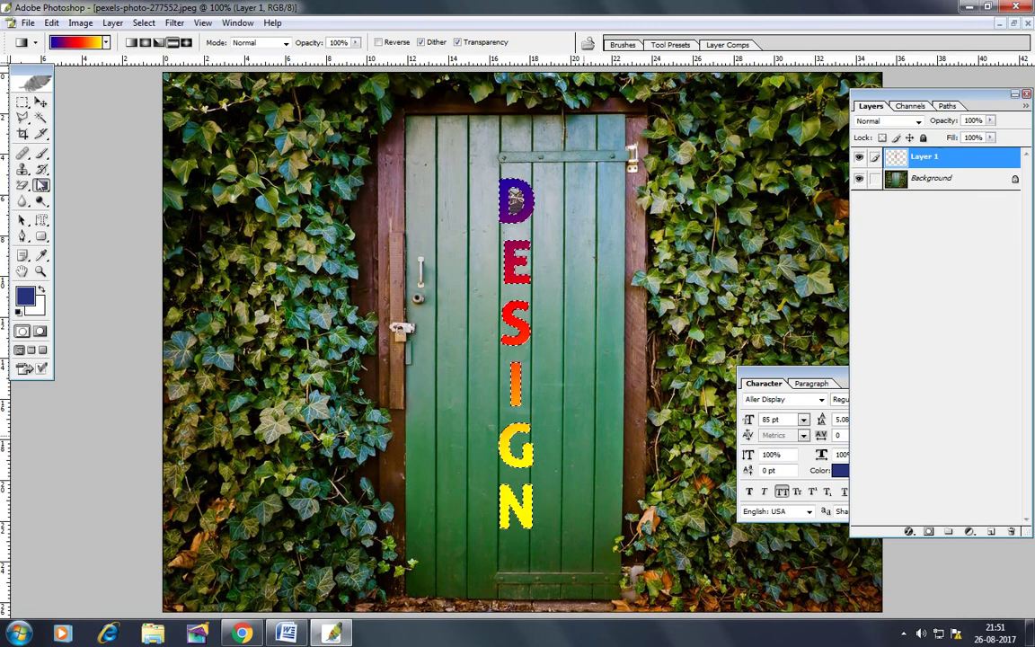
click(144, 22)
click(161, 56)
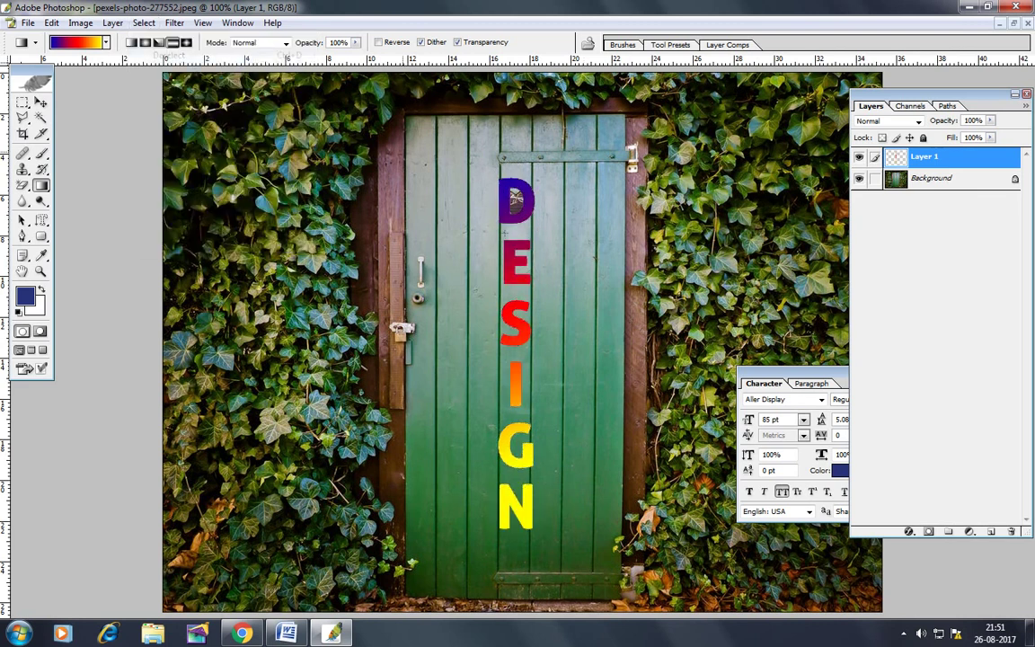
Step: Revert the image and make a vertical THANKS type-mask selection on the green door
click(28, 22)
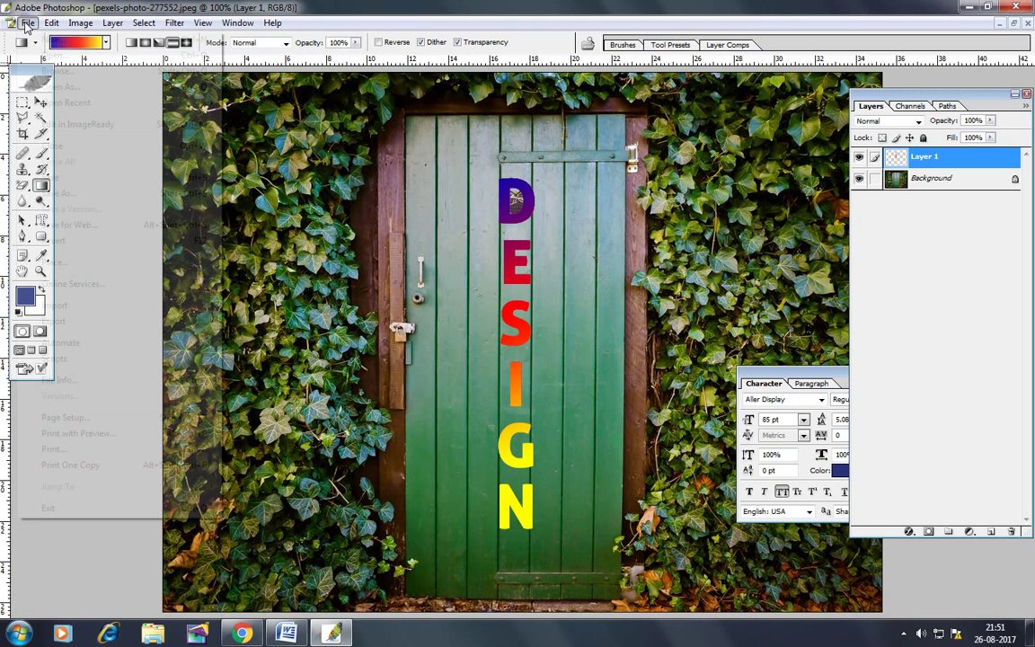
click(54, 243)
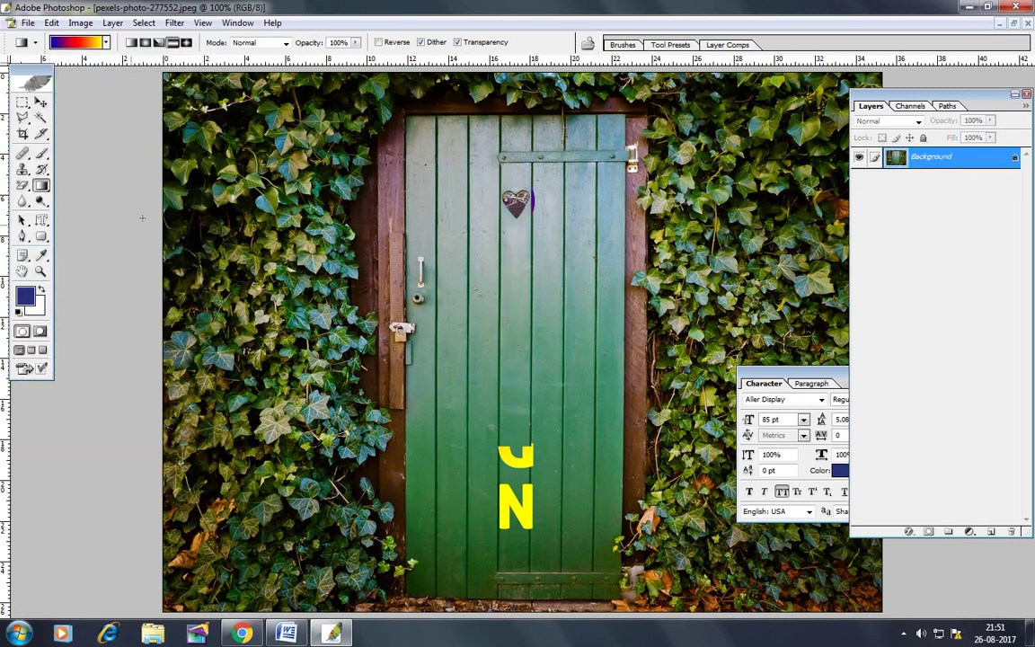
click(41, 222)
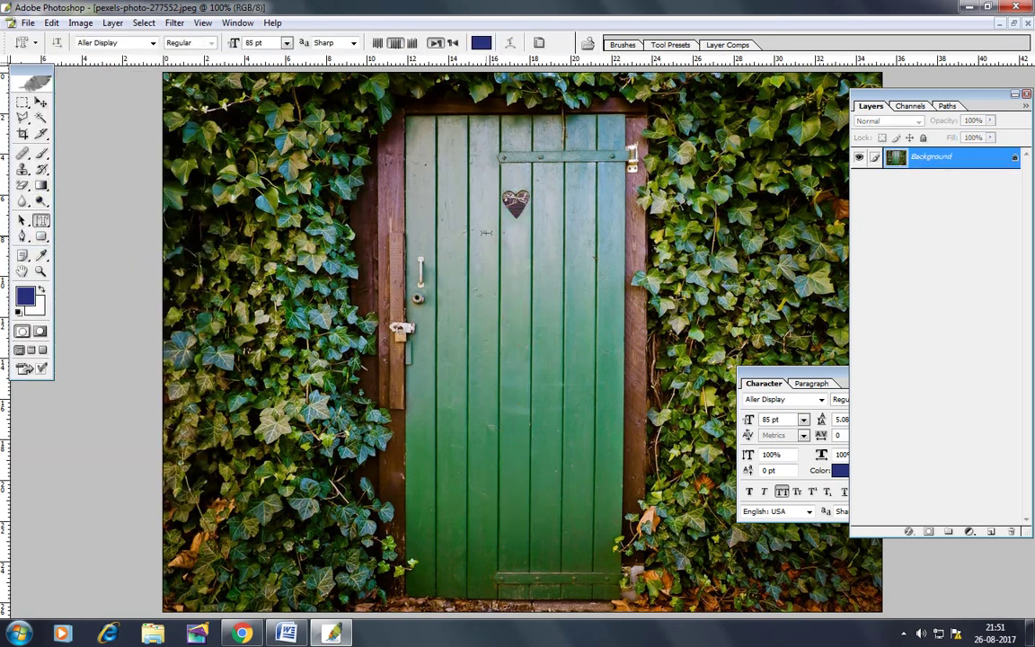
click(485, 233)
text(T)
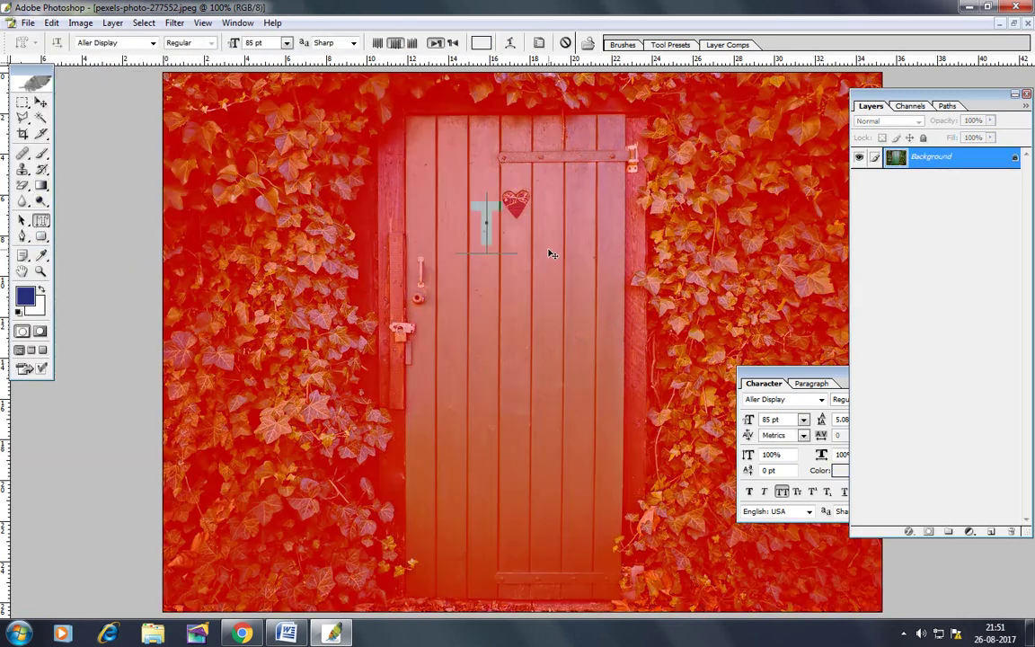
text(HANKS)
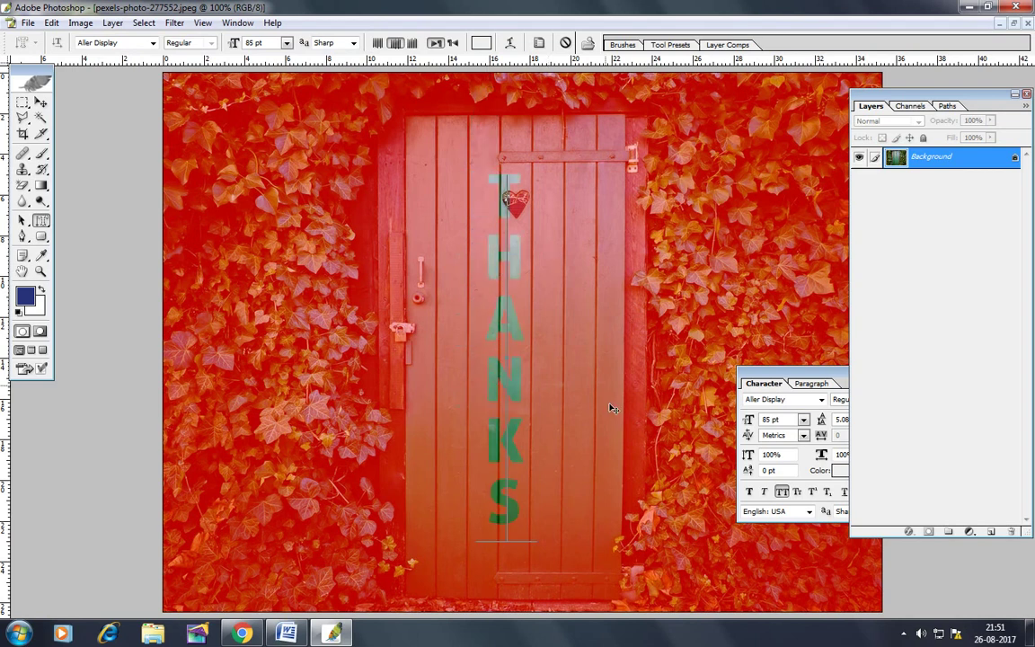
drag(610, 409, 619, 387)
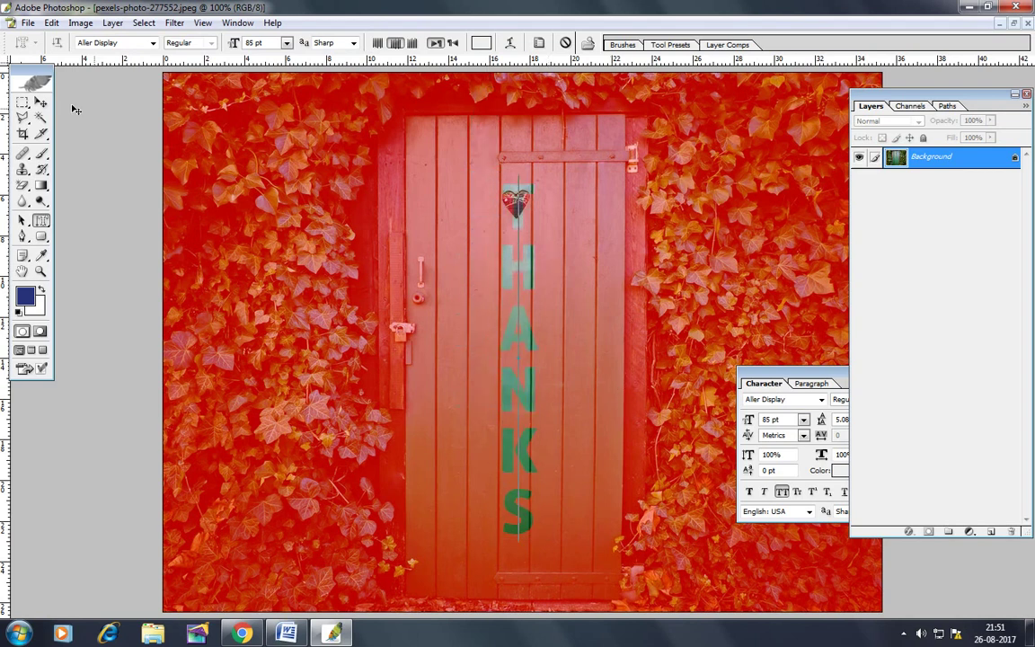
click(40, 103)
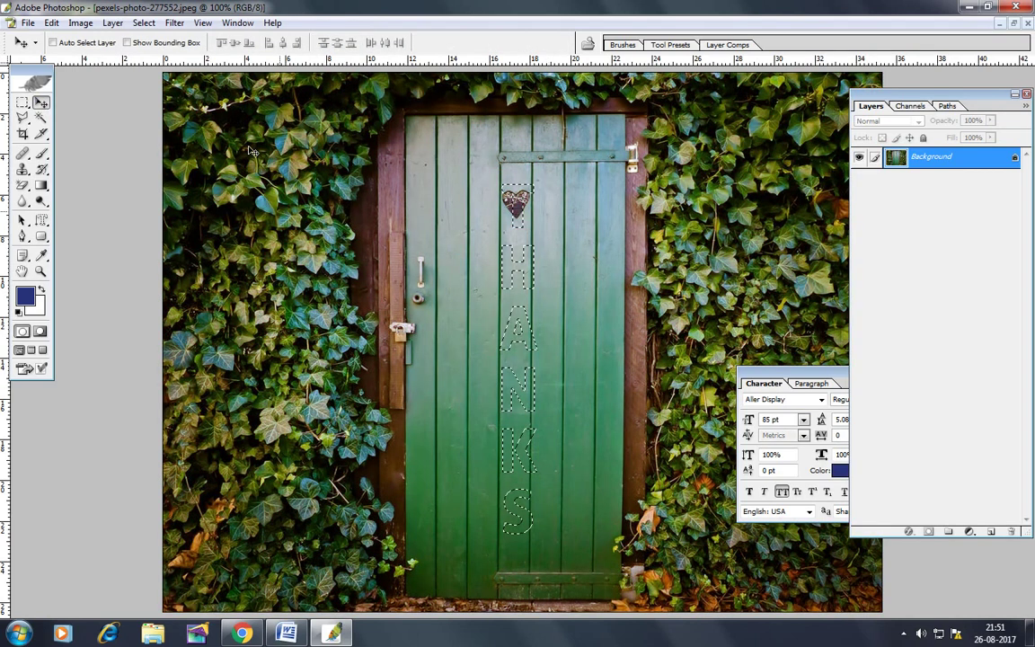
Step: Copy the THANKS-shaped door pixels and paste them onto a new Layer 1
click(52, 22)
click(74, 130)
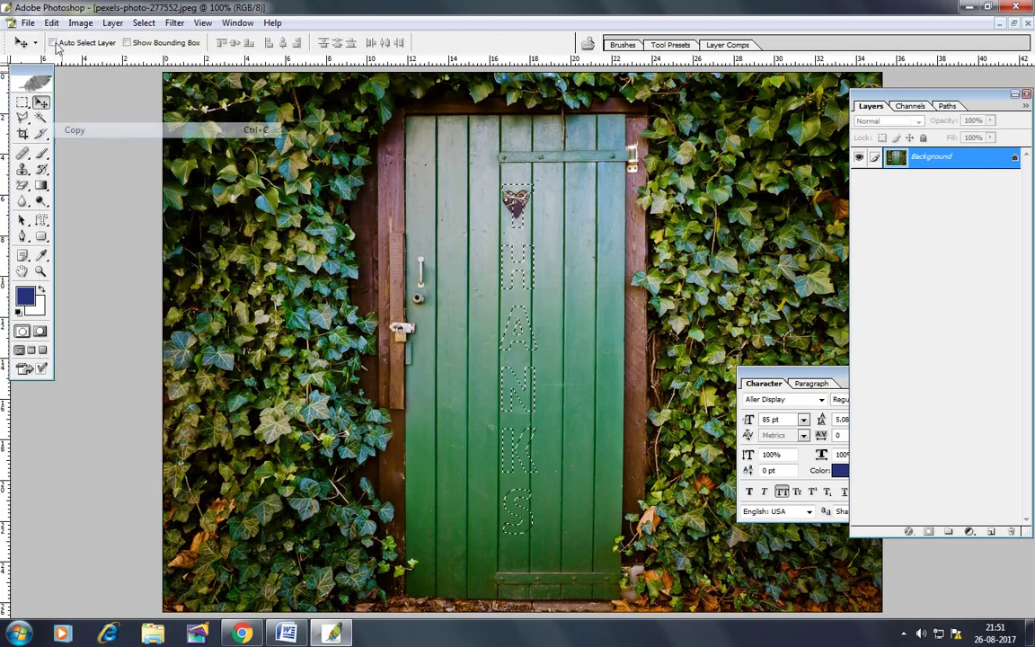
click(31, 24)
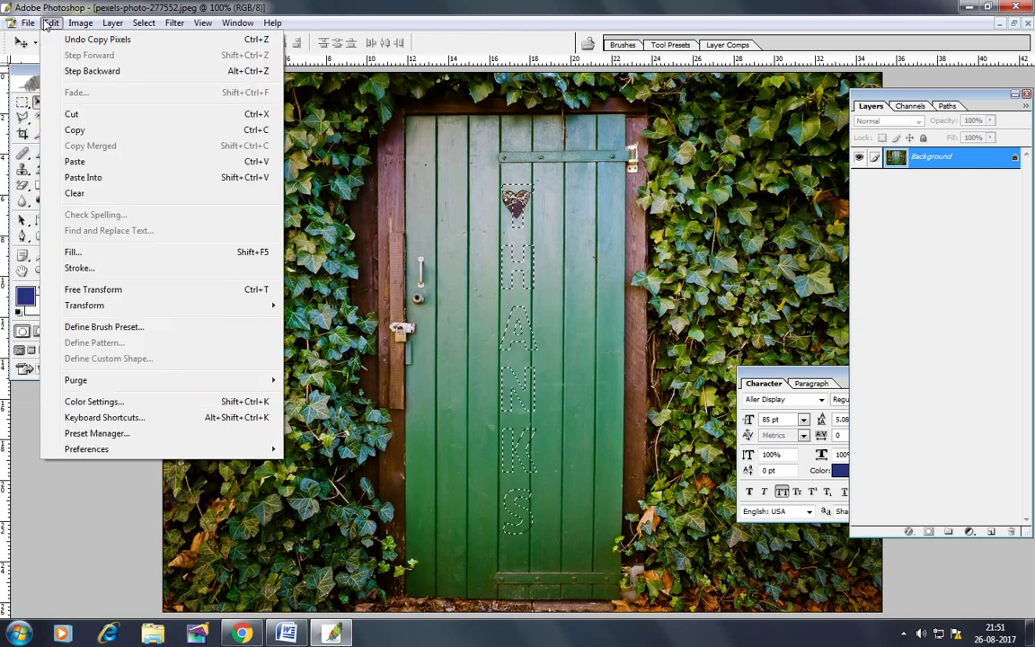
click(75, 161)
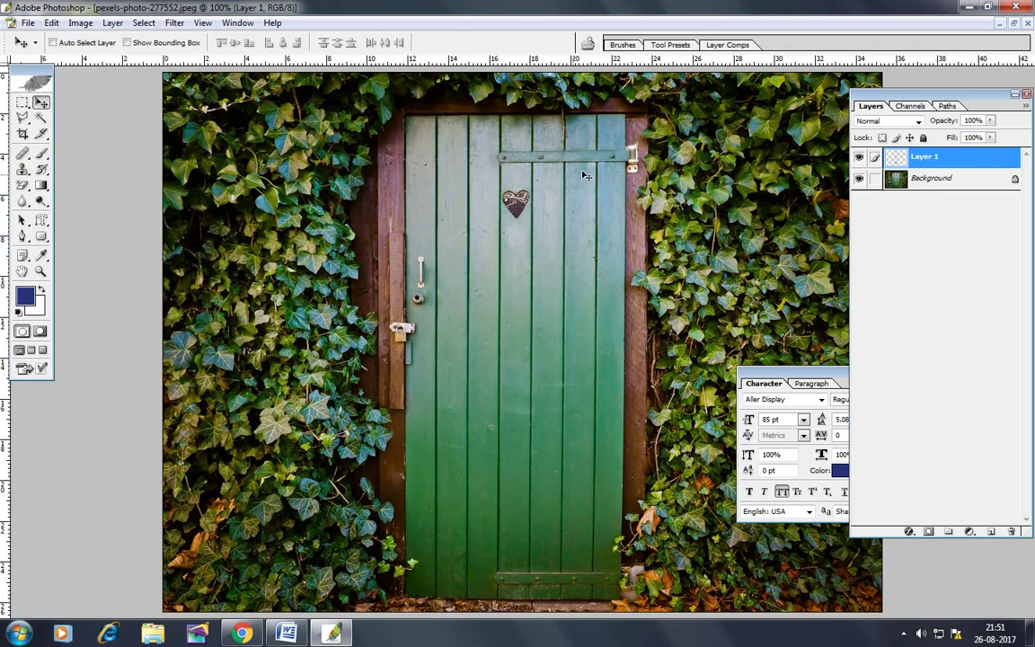
Step: Apply Hue/Saturation to Layer 1's THANKS letters with Hue 0 and Lightness -43
click(78, 23)
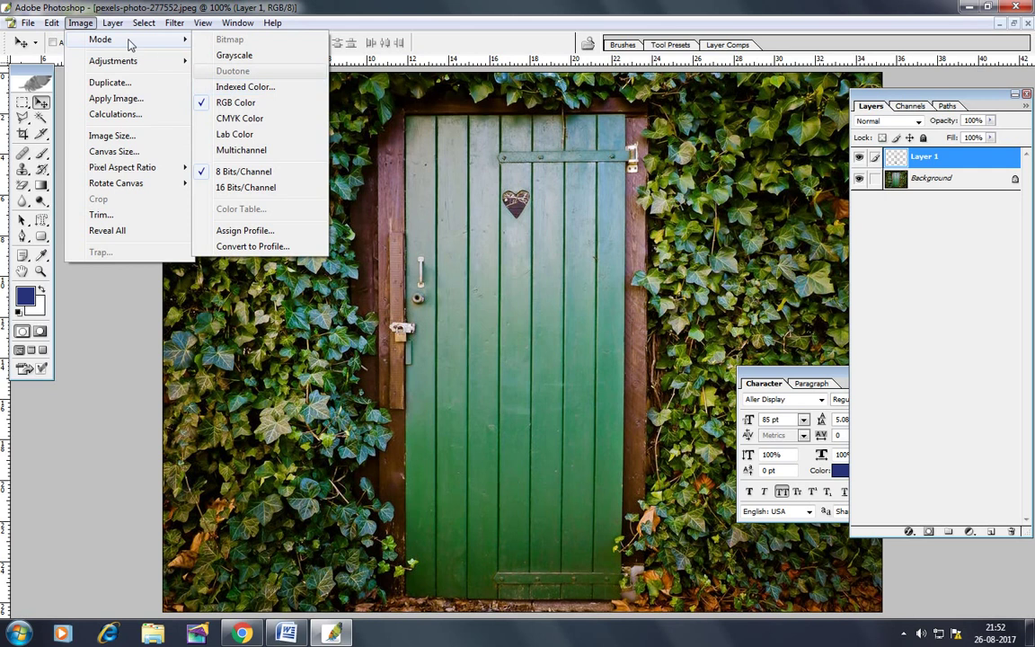
mouse_move(114, 61)
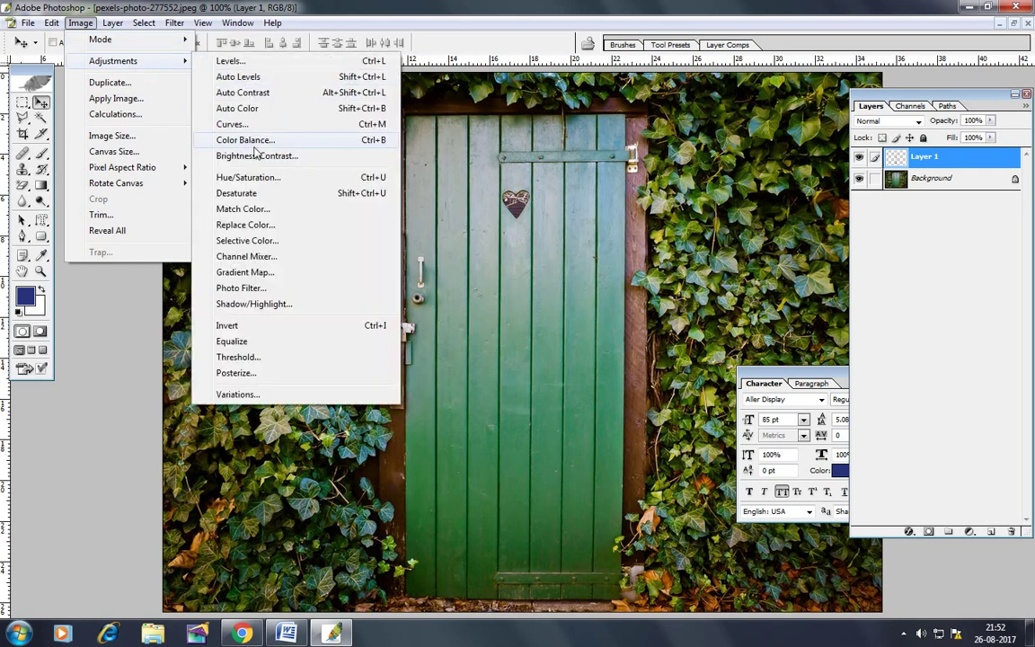
click(260, 177)
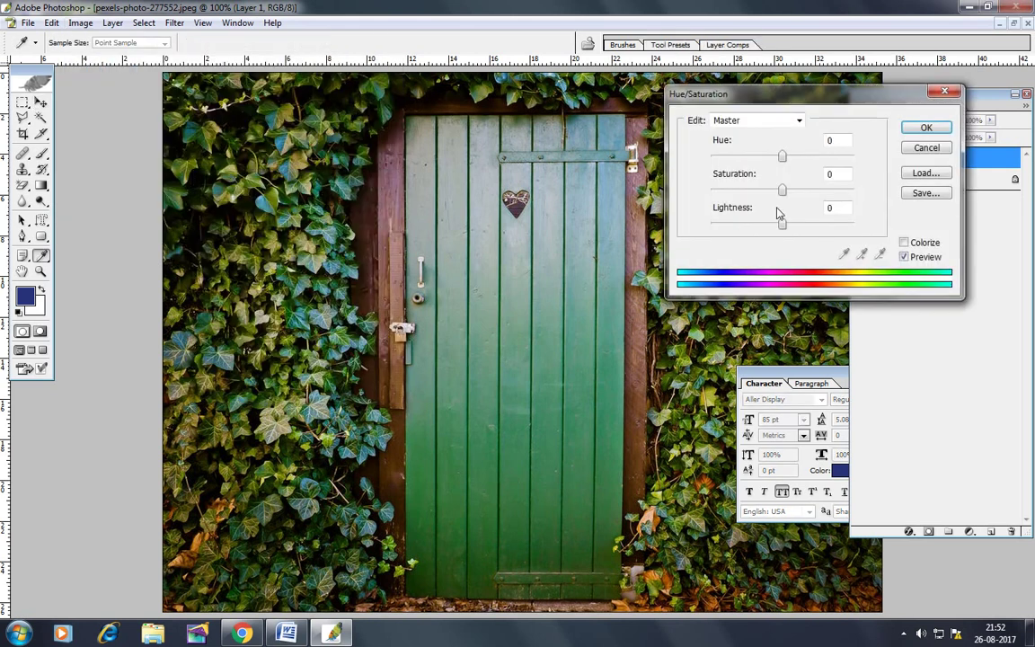
drag(783, 156, 843, 164)
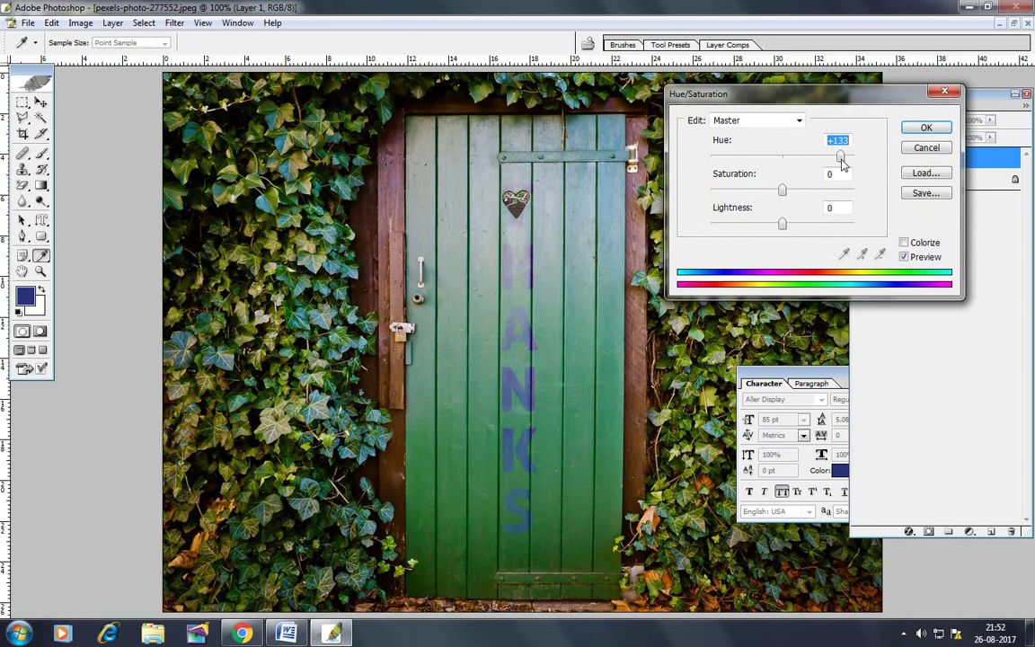
mouse_move(783, 222)
mouse_down()
mouse_move(823, 224)
mouse_move(753, 226)
mouse_up()
mouse_move(839, 159)
mouse_down()
mouse_move(694, 167)
mouse_move(780, 170)
mouse_up()
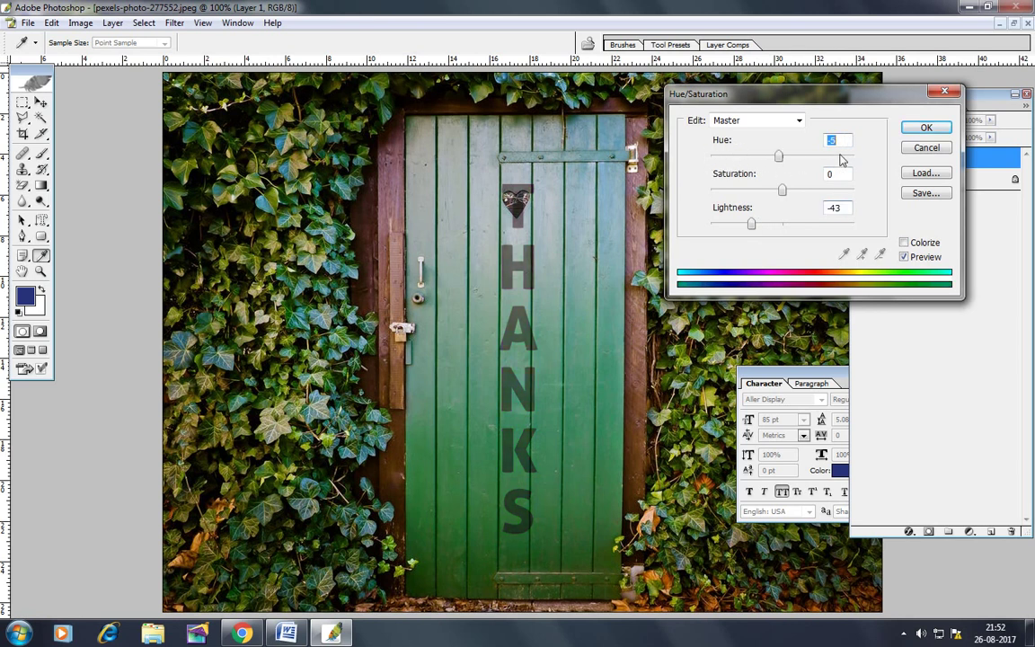
text(0)
click(925, 131)
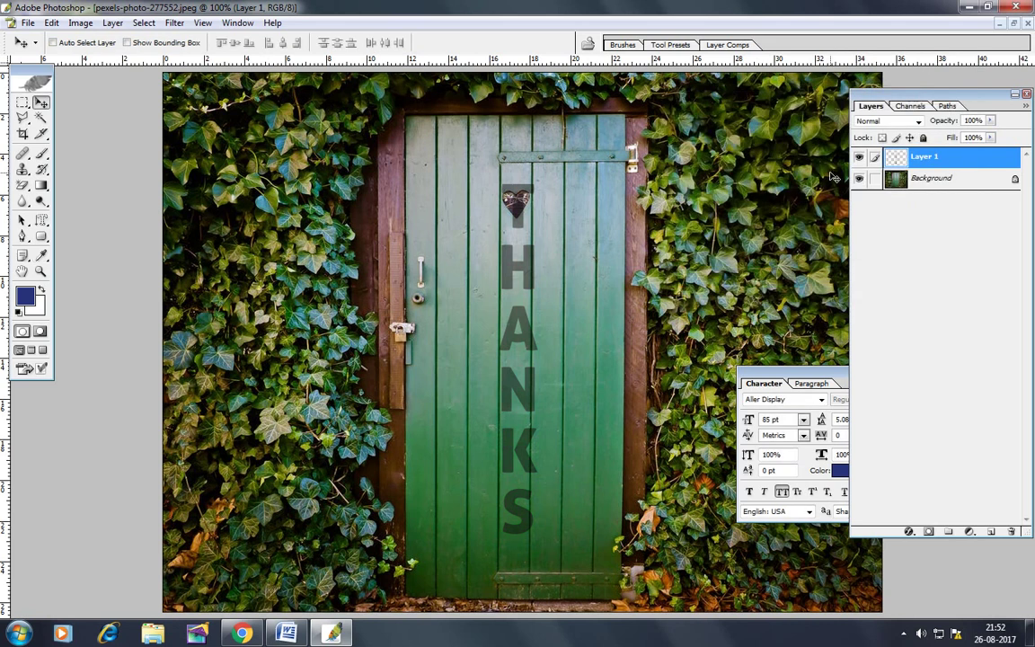